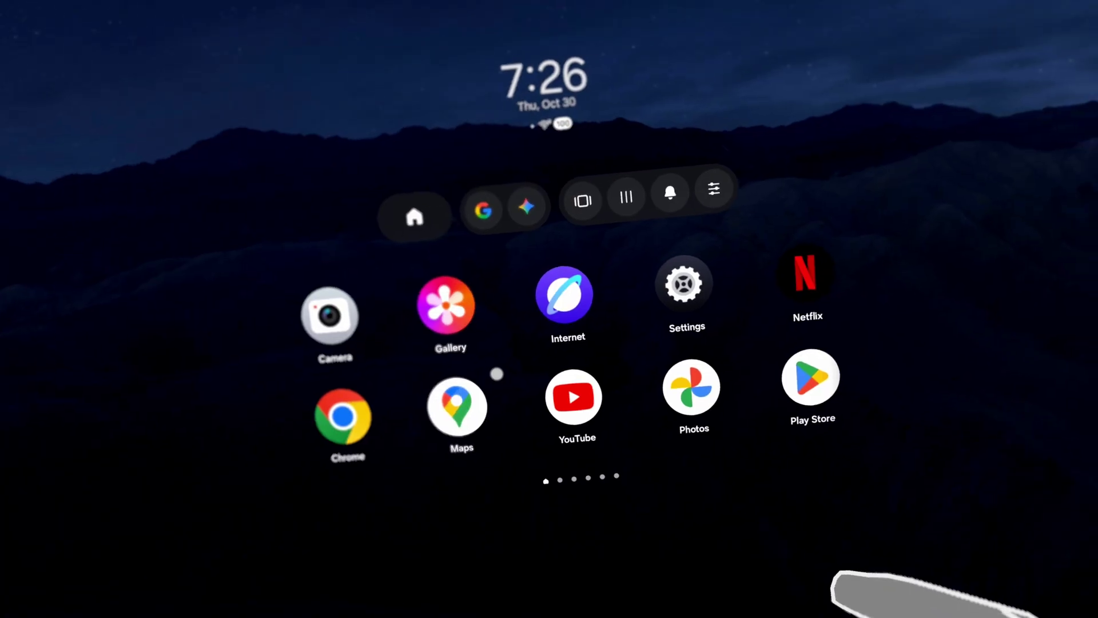
- Launch the Google Play Store from the Android XR home launcher
left_click(658, 384)
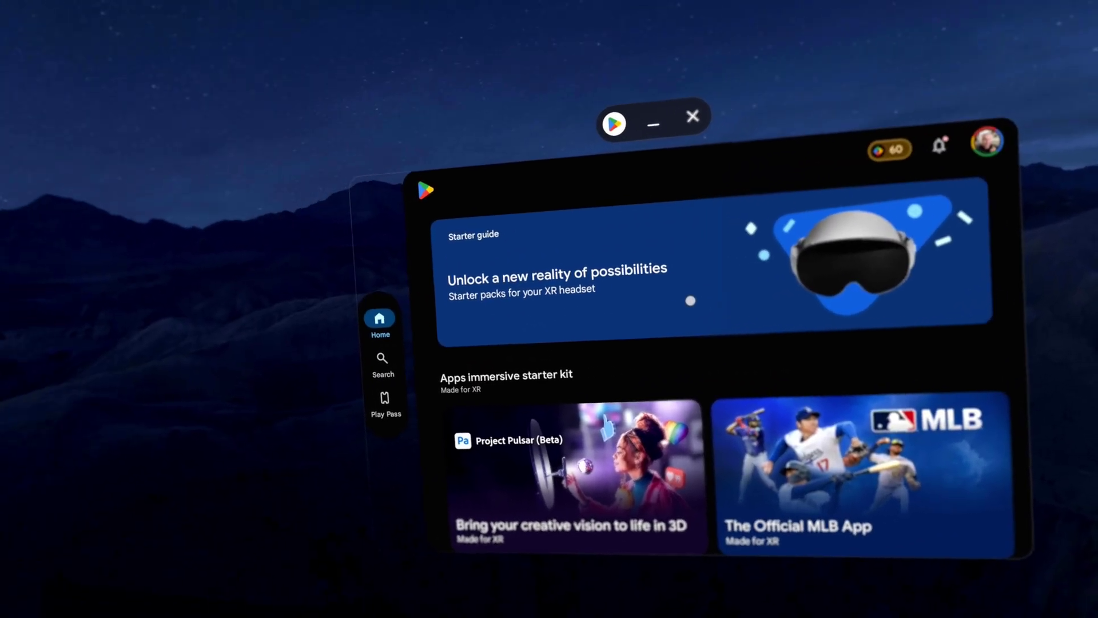
left_click(690, 300)
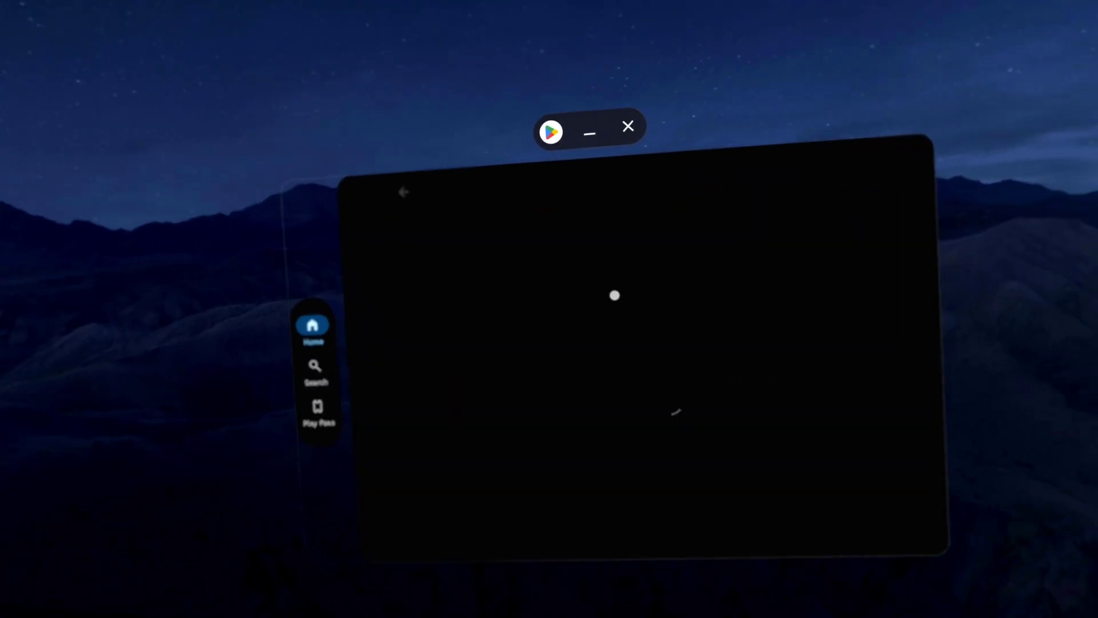
left_click_drag(666, 408, 633, 194)
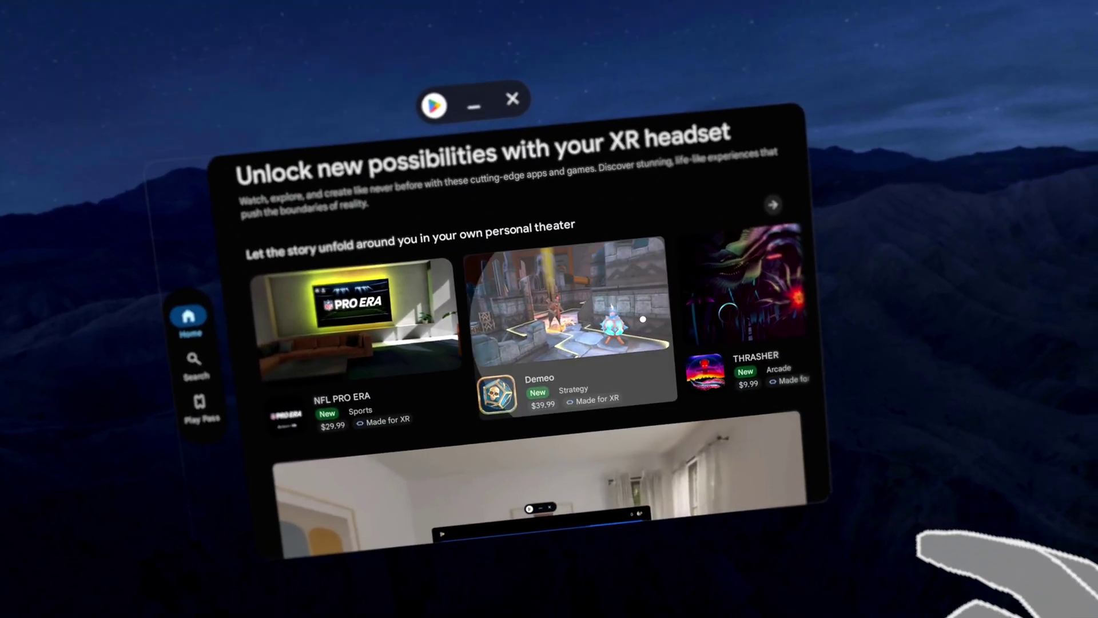
left_click_drag(645, 309, 547, 310)
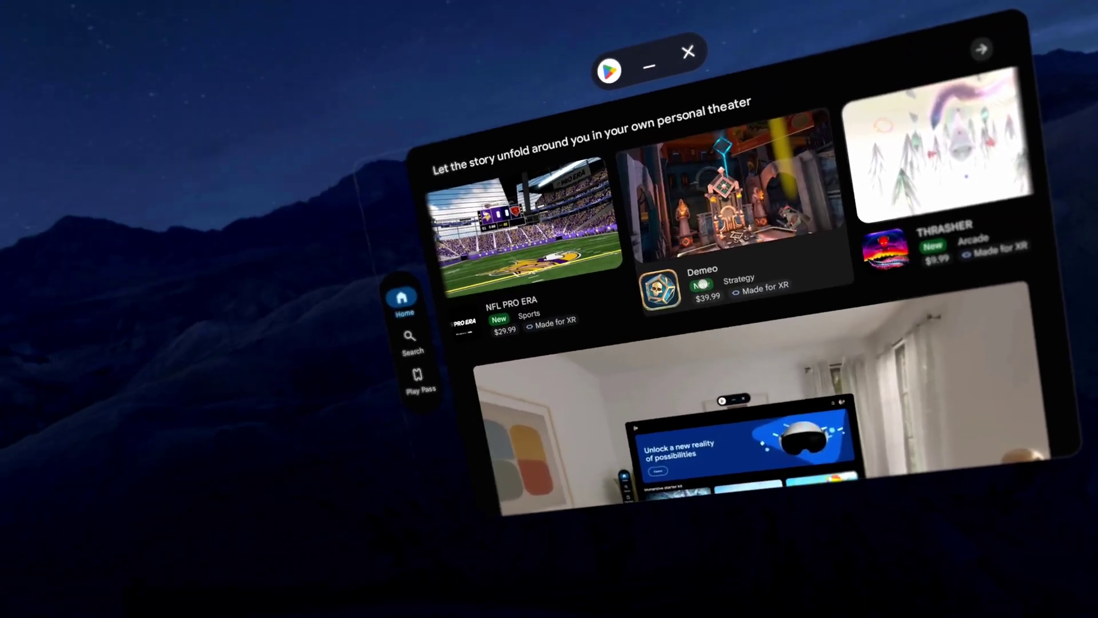
scroll(584, 406, "down", 5)
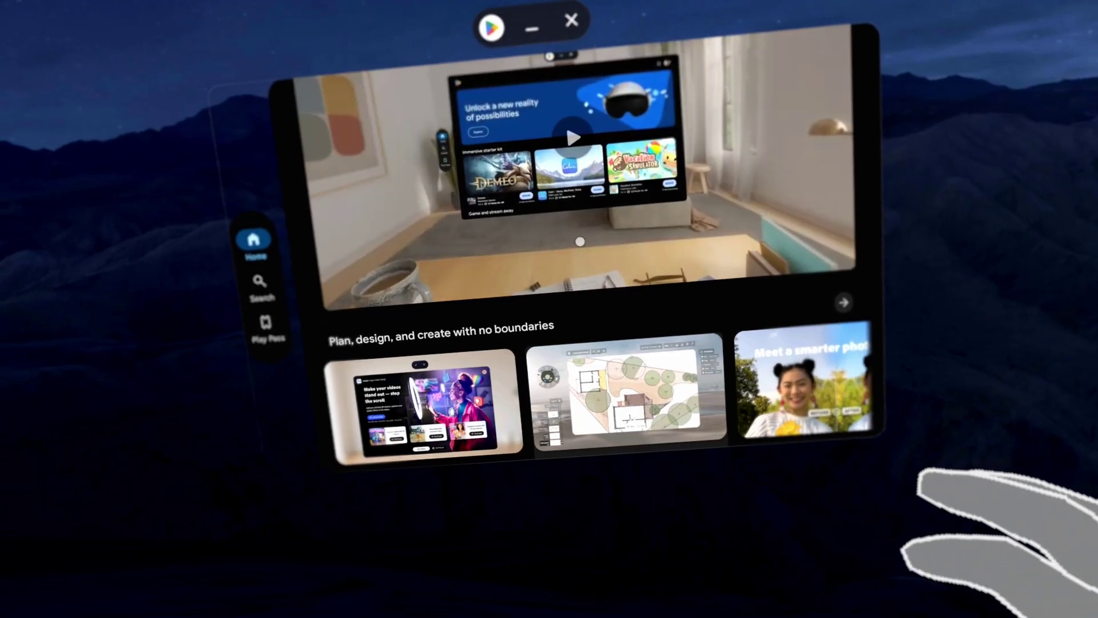
scroll(604, 269, "down", 3)
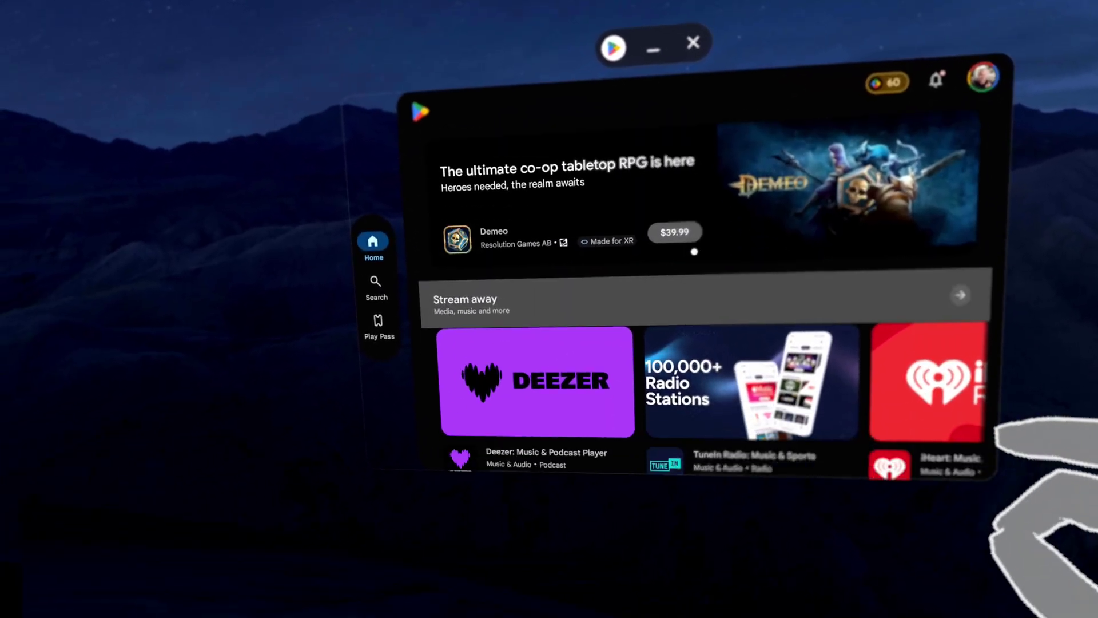
- Browse through the Stream away and Made for XR carousels in the Play Store
scroll(577, 308, "right", 10)
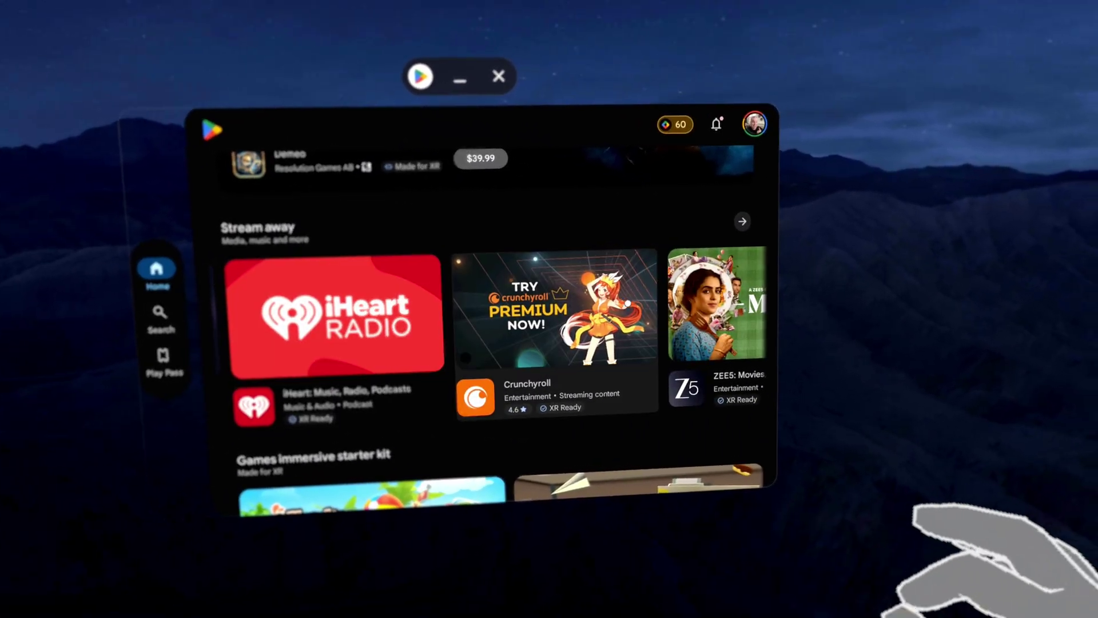
scroll(458, 320, "right", 8)
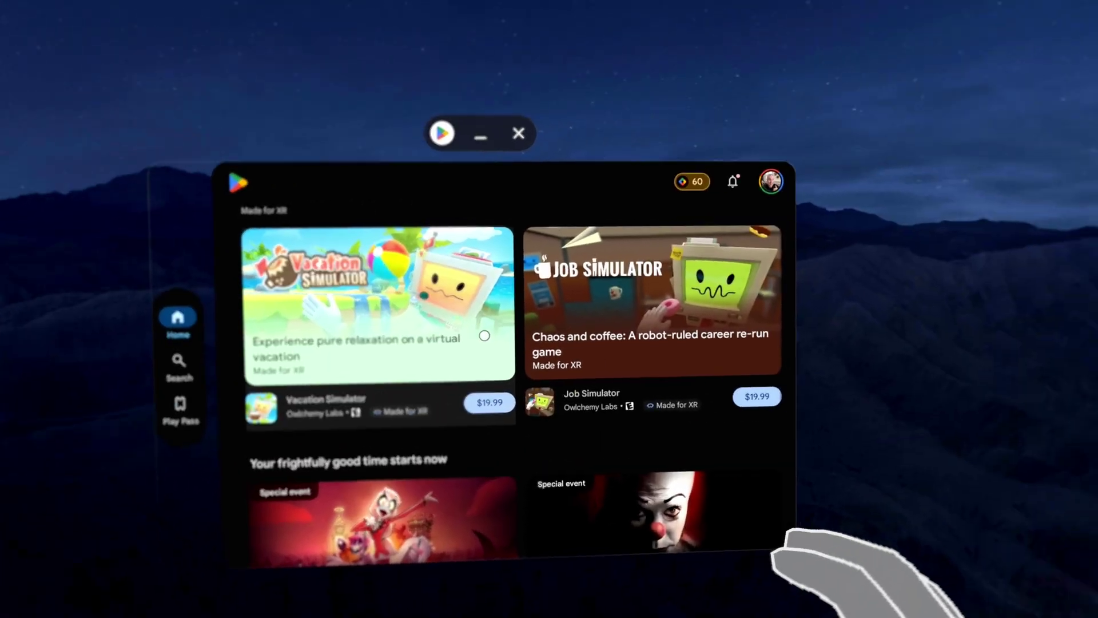
scroll(485, 335, "right", 5)
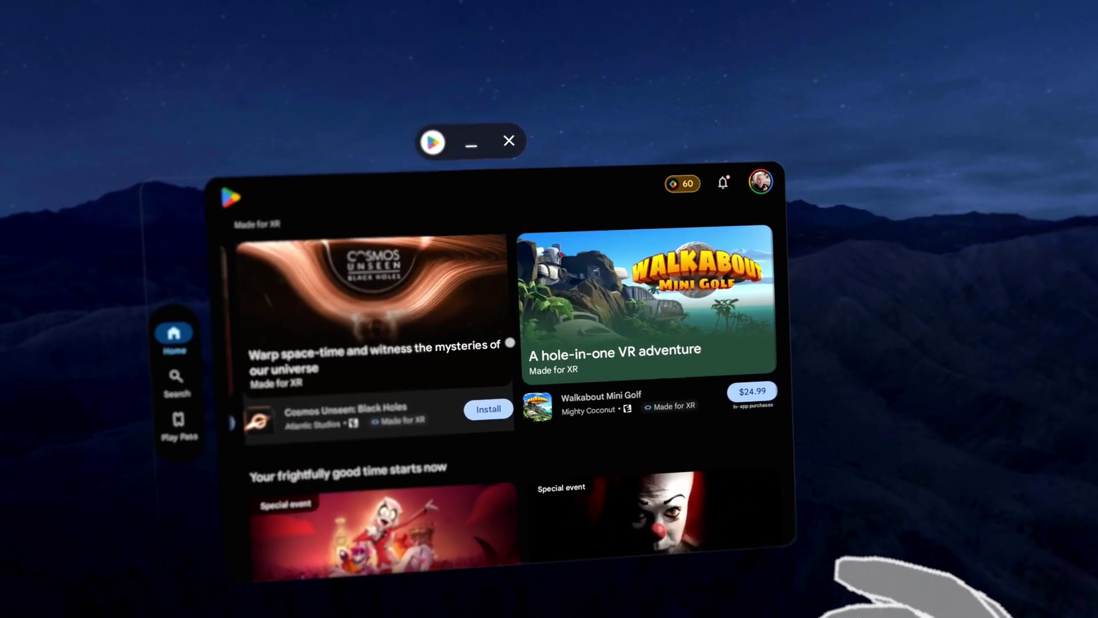
scroll(510, 343, "right", 3)
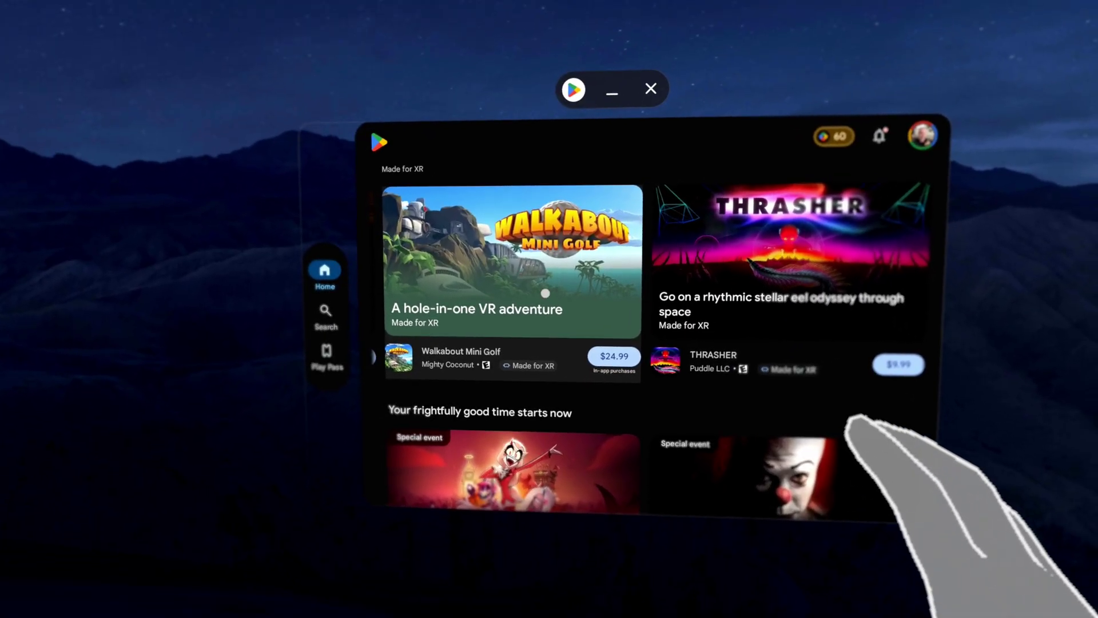
- Scroll down to the Continue row with Roblox and Minecraft, then close the Play Store
scroll(504, 328, "down", 5)
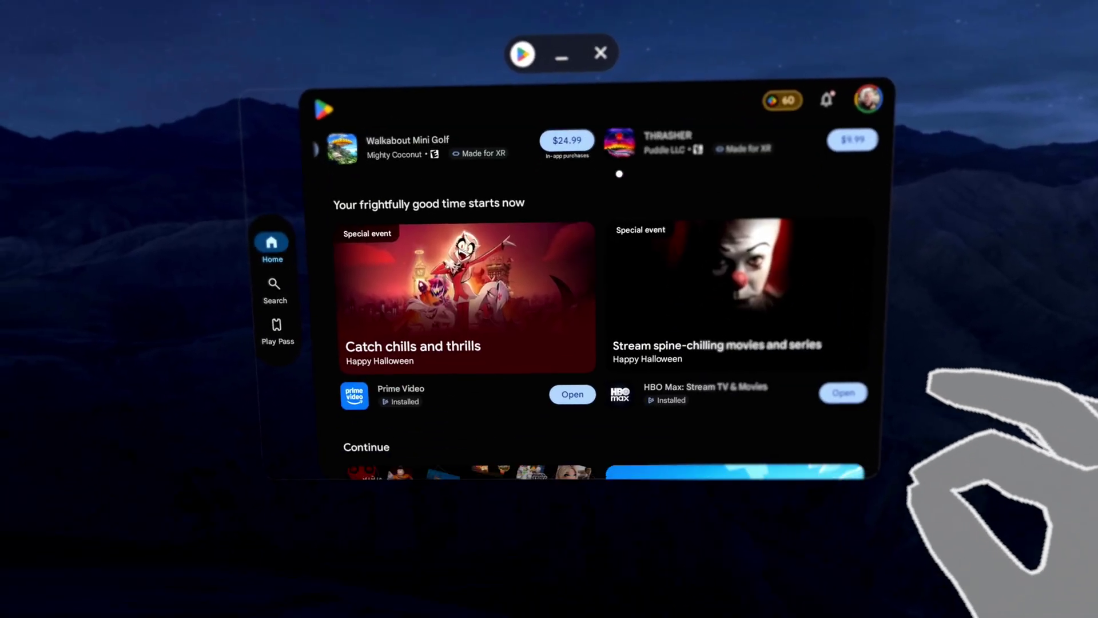
scroll(507, 417, "down", 3)
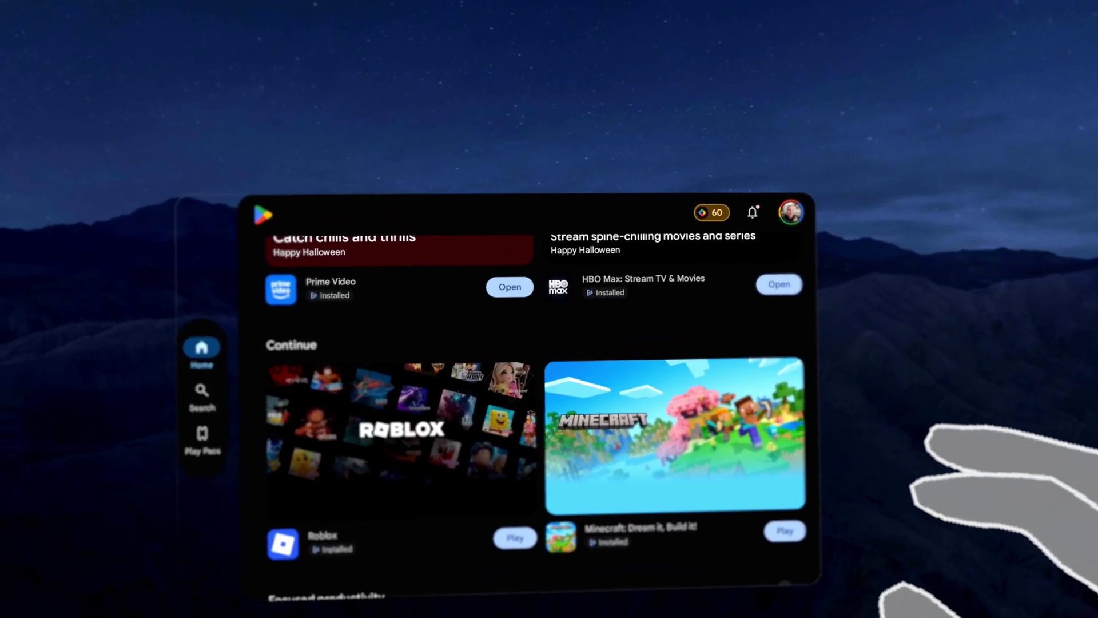
left_click(449, 130)
- Bring up the launcher and page Quick settings to its empty third page with the add tile
key("super")
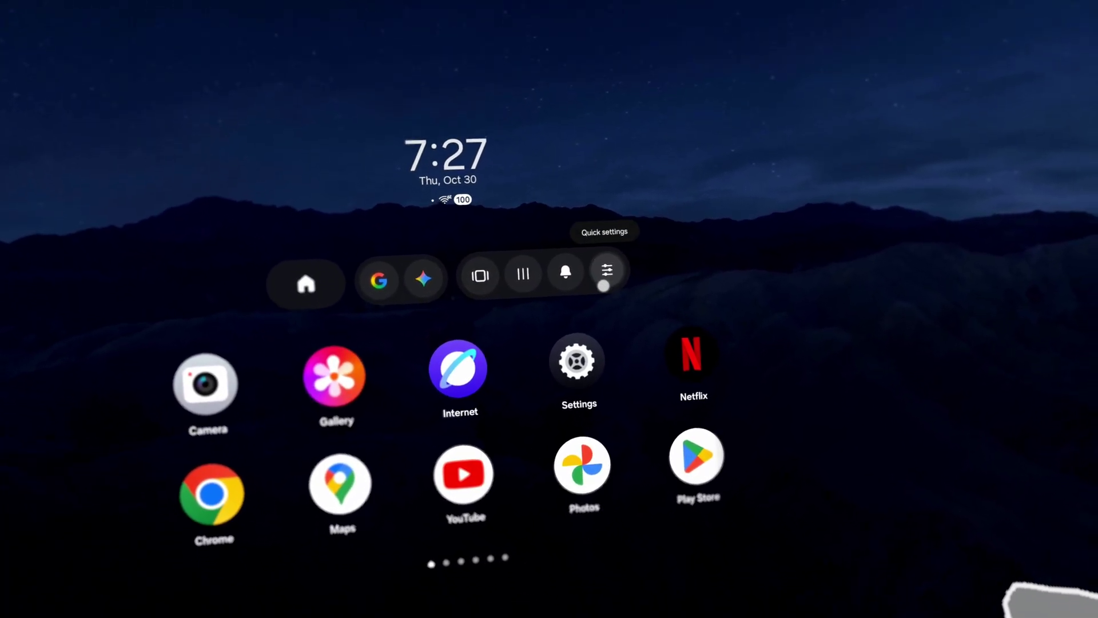
left_click(605, 286)
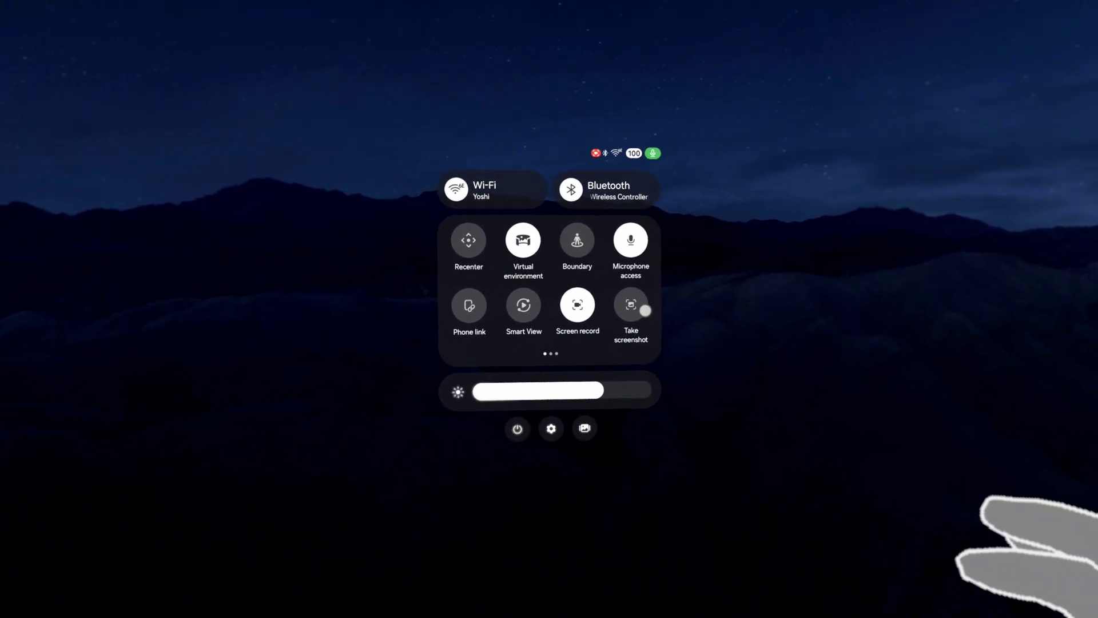
left_click_drag(647, 317, 360, 297)
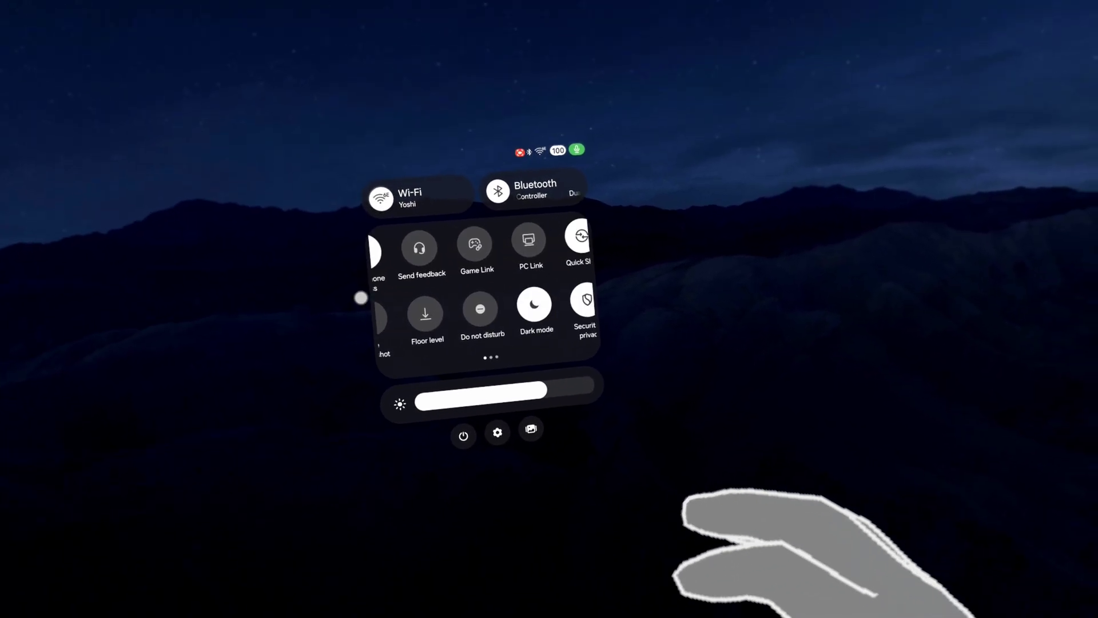
left_click_drag(597, 257, 431, 246)
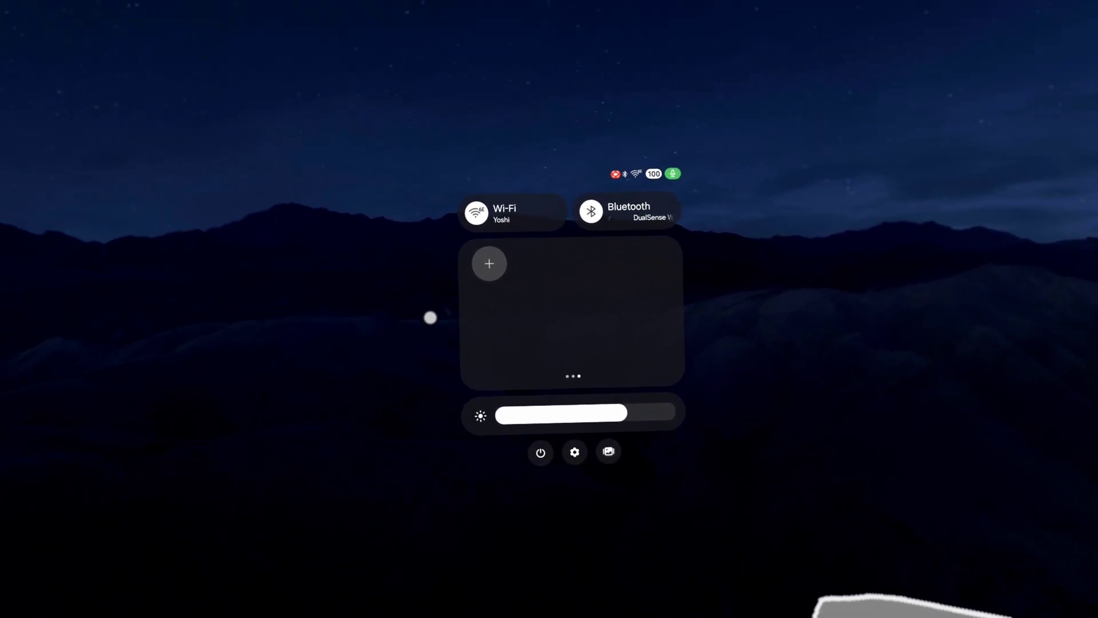
- Add Song Search to Quick settings, placed between Do not disturb and Dark mode
left_click(497, 247)
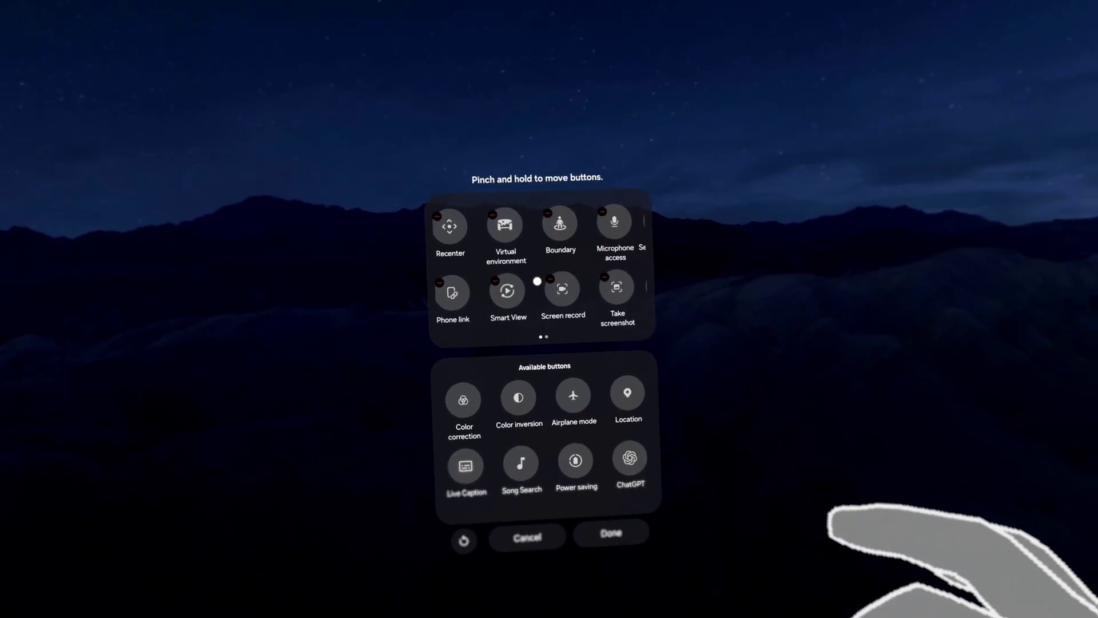
left_click_drag(537, 281, 350, 284)
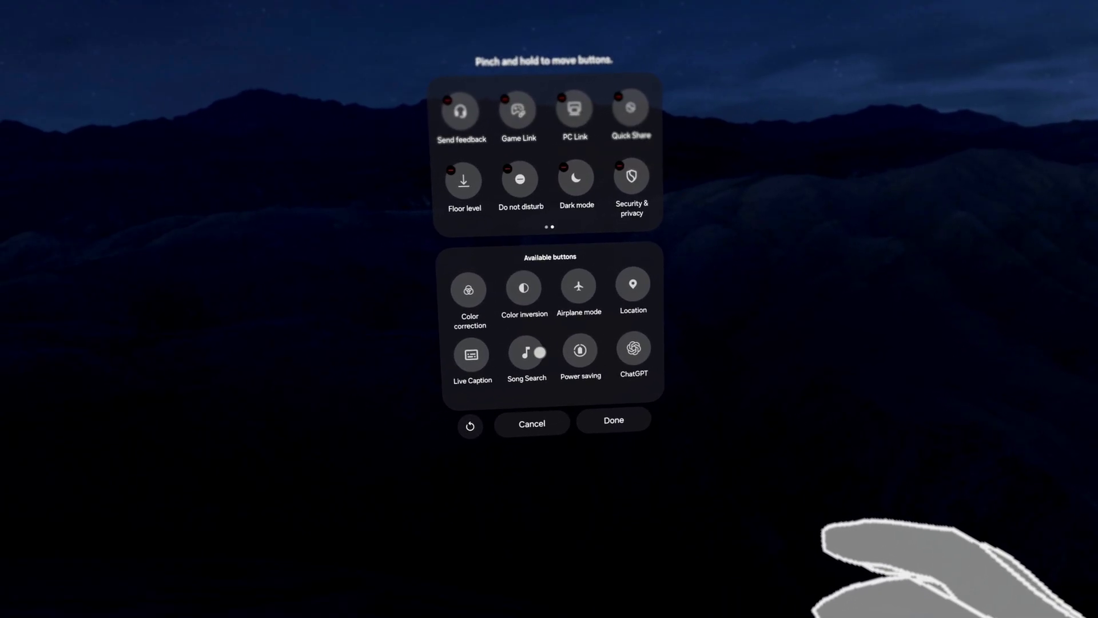
left_click(523, 351)
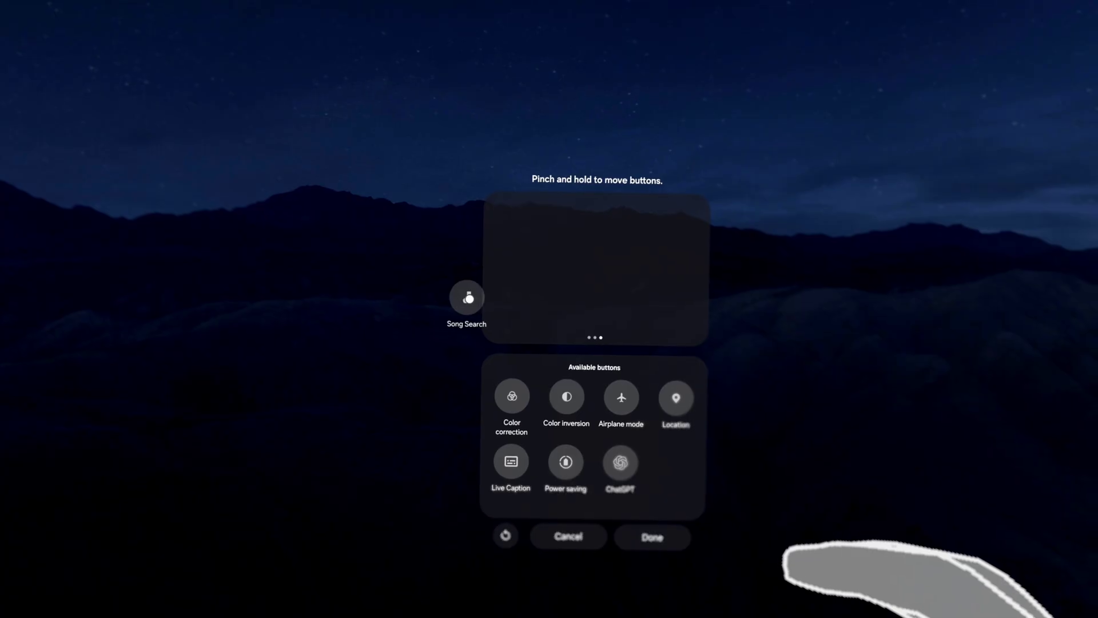
left_click_drag(468, 298, 577, 287)
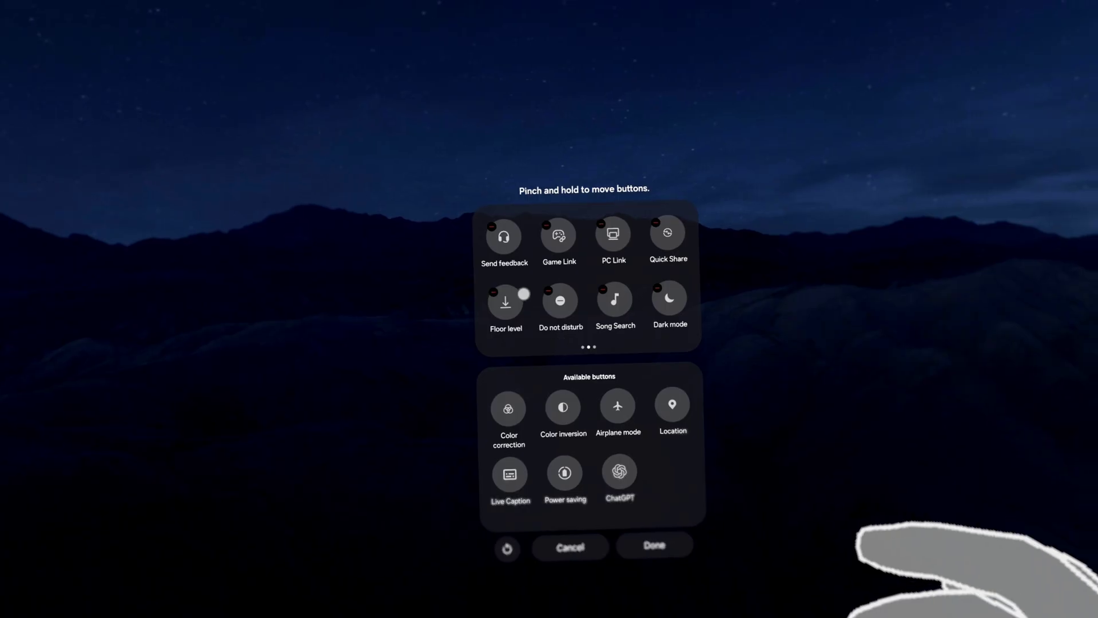
- Move Screen record ahead of Smart View on the first page and save the layout
left_click_drag(507, 253, 694, 248)
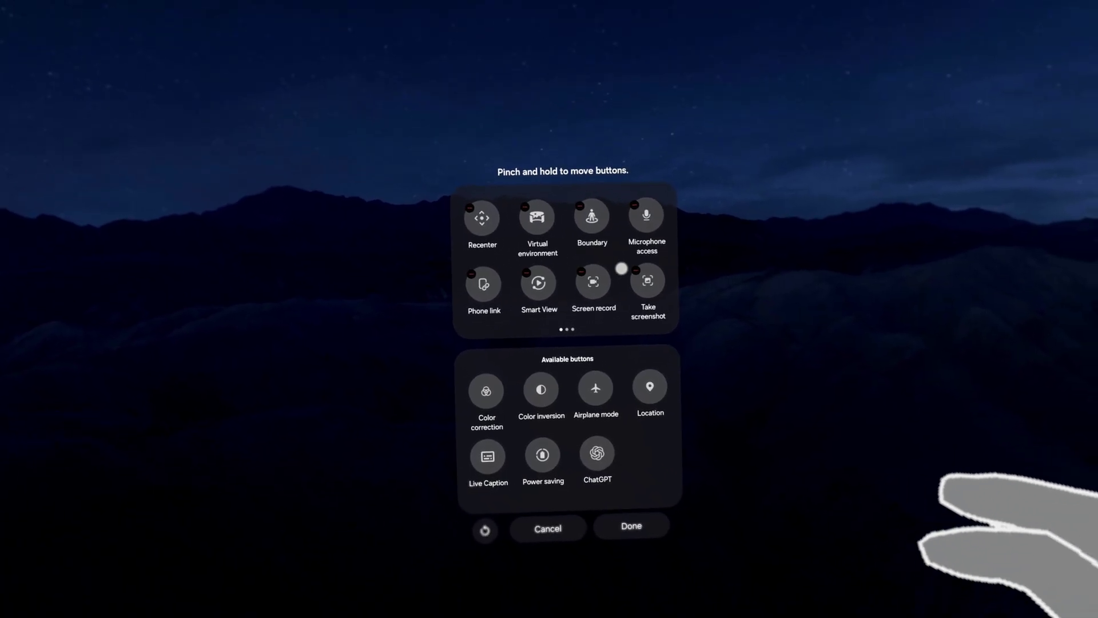
left_click_drag(581, 280, 571, 257)
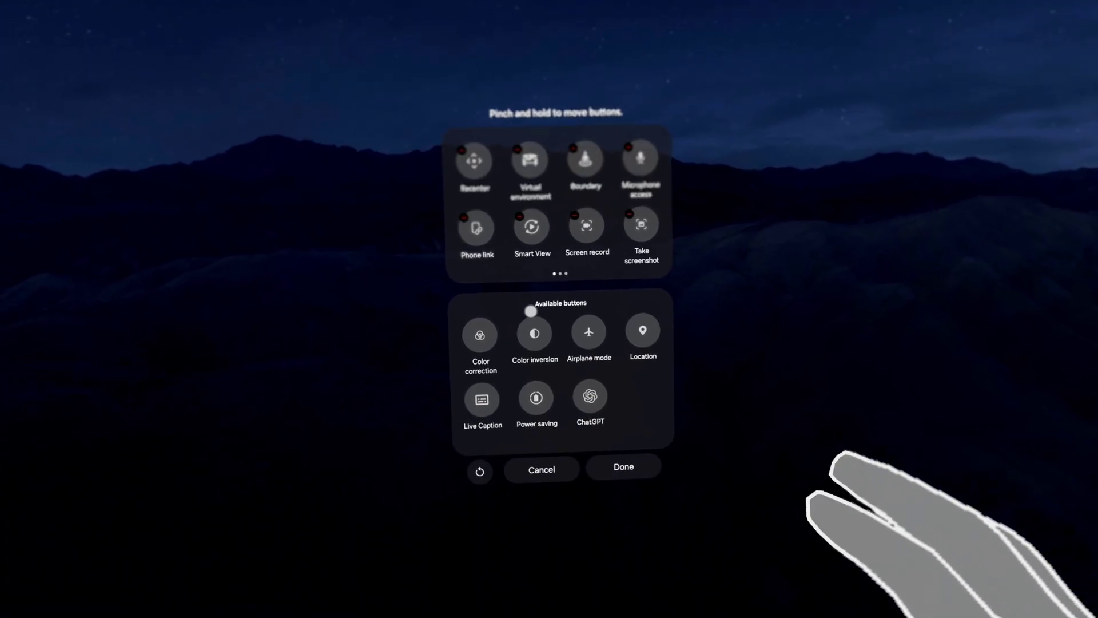
left_click(583, 397)
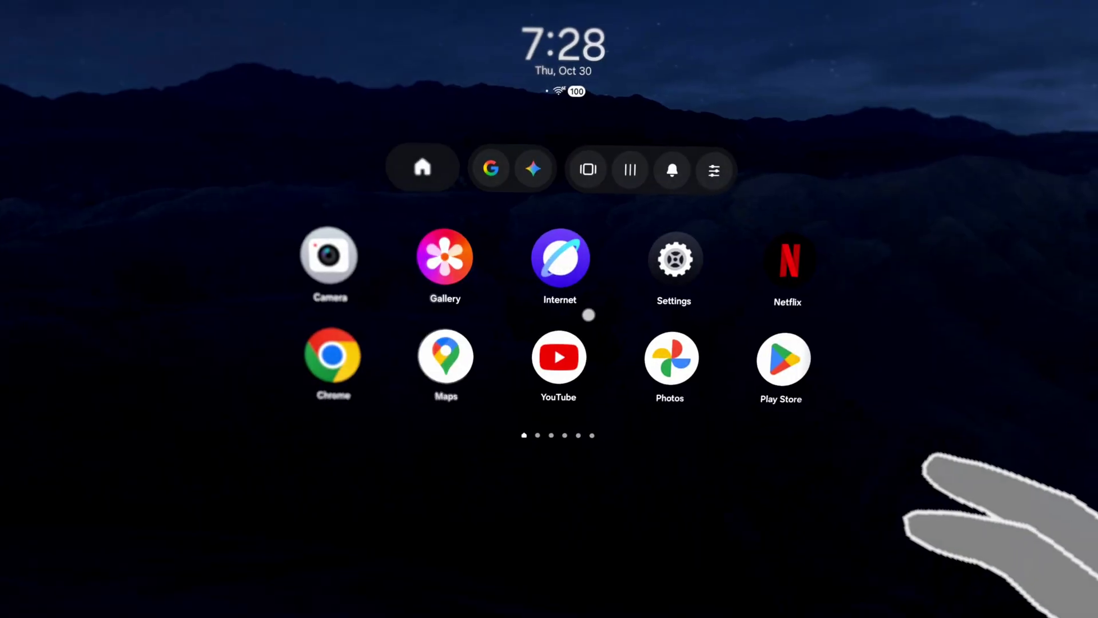
- Open the home environment picker and swipe to the Autumn hill preview
left_click(651, 259)
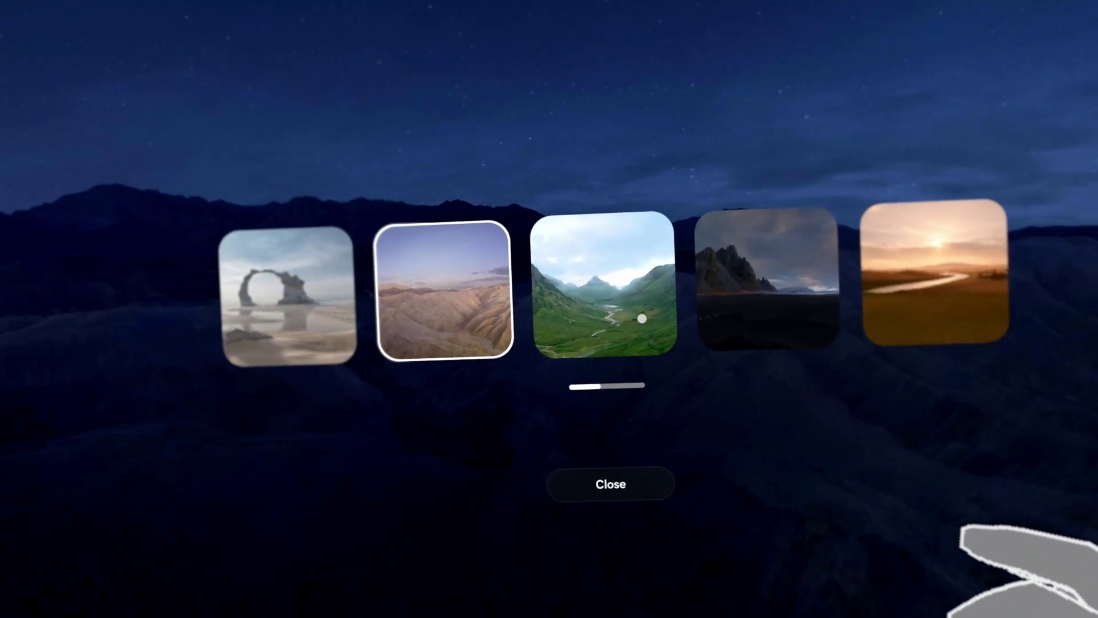
left_click_drag(642, 318, 172, 329)
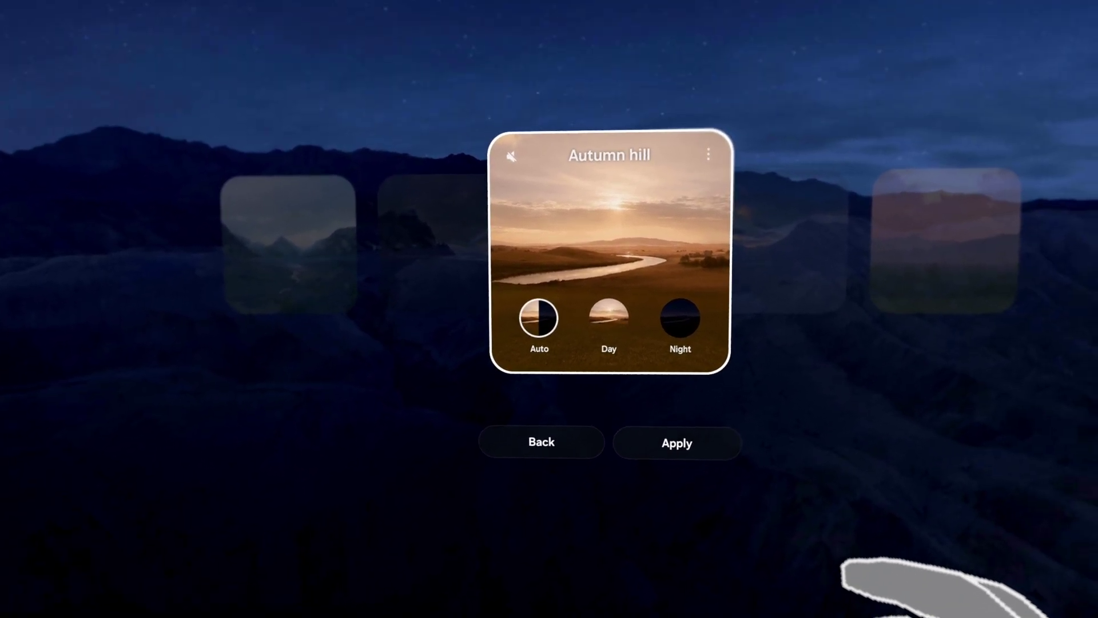
- Load the Autumn hill environment and apply it with Auto lighting instead of Day
left_click(572, 314)
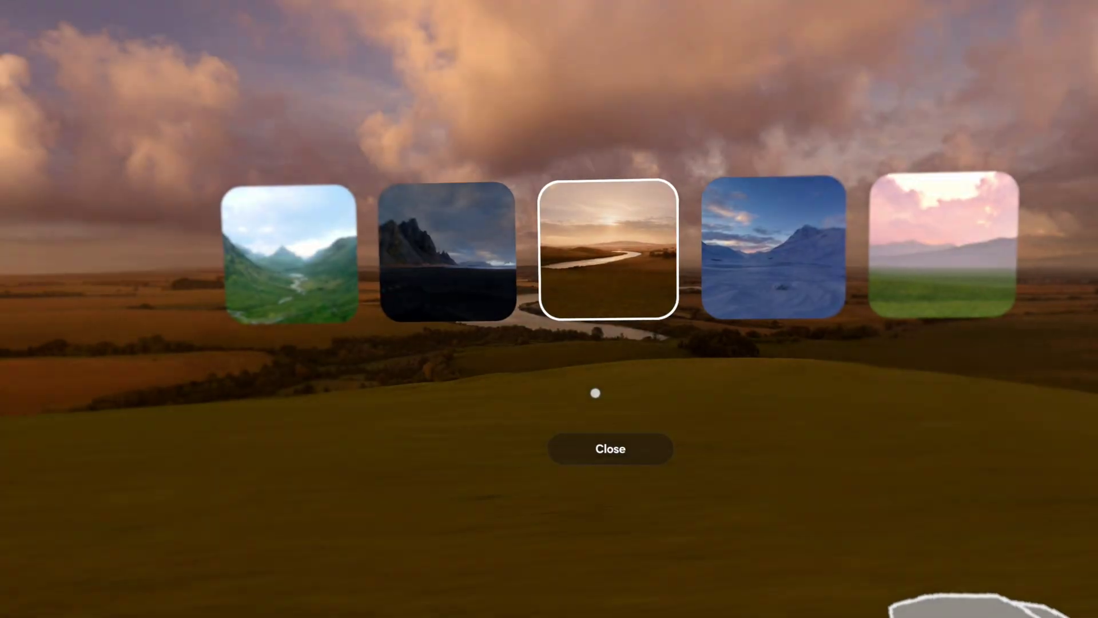
left_click(614, 445)
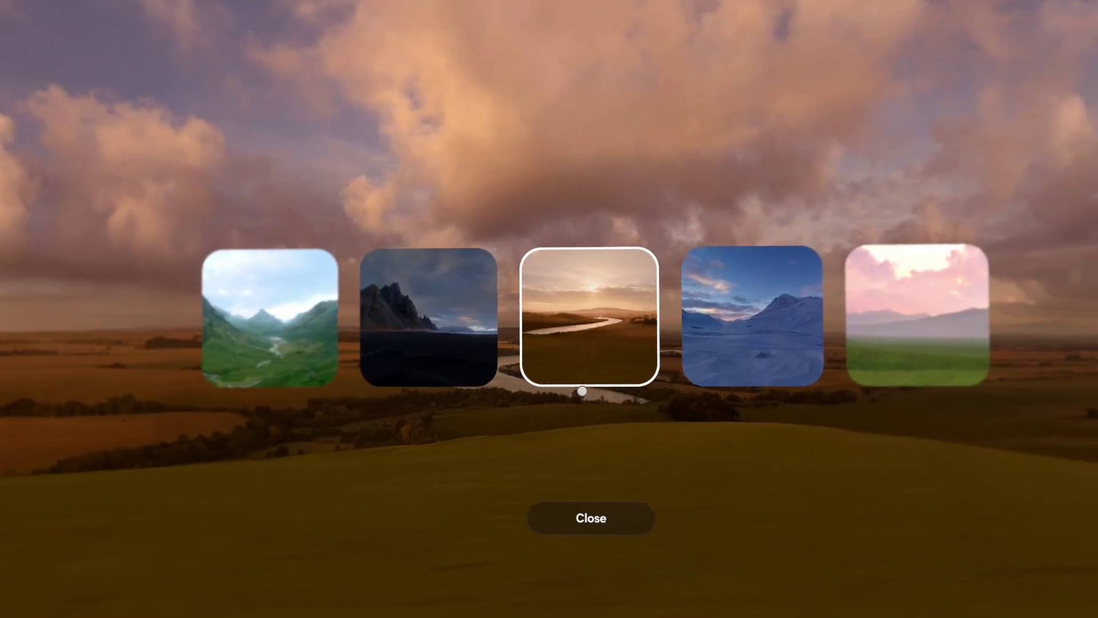
left_click(567, 351)
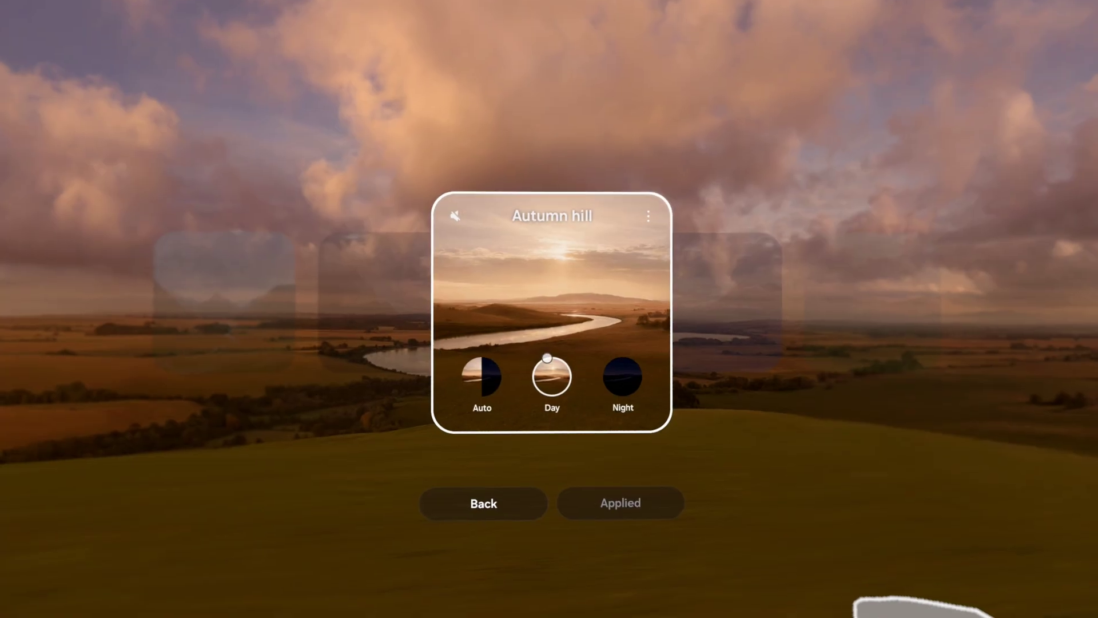
left_click(482, 376)
left_click(595, 502)
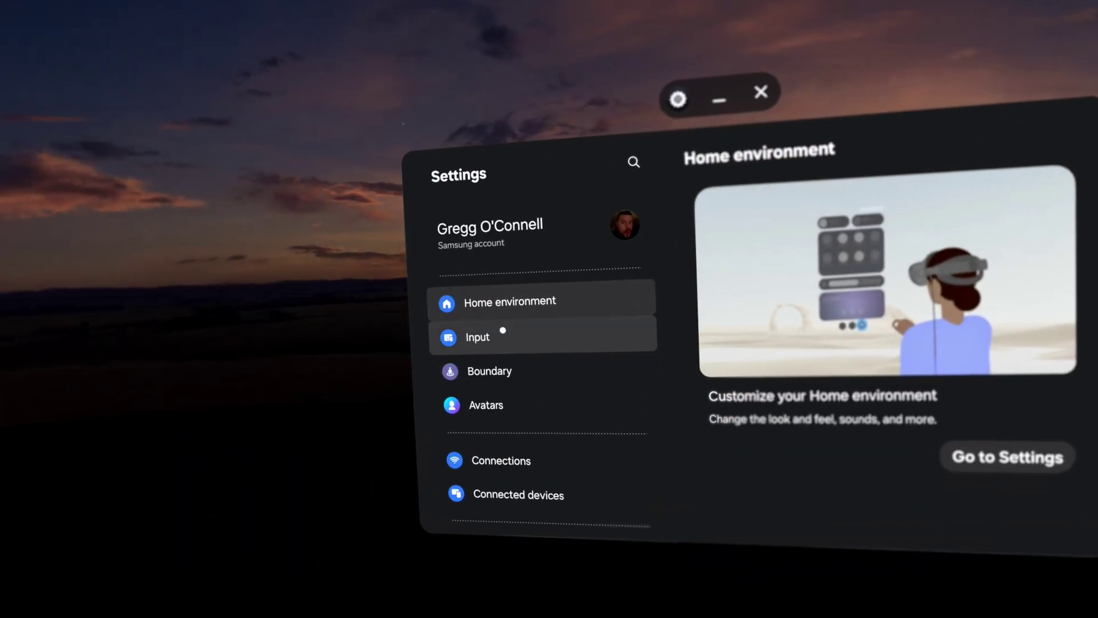
- Open the Input settings page showing Hand aiming only and Right hand gestures
left_click(403, 303)
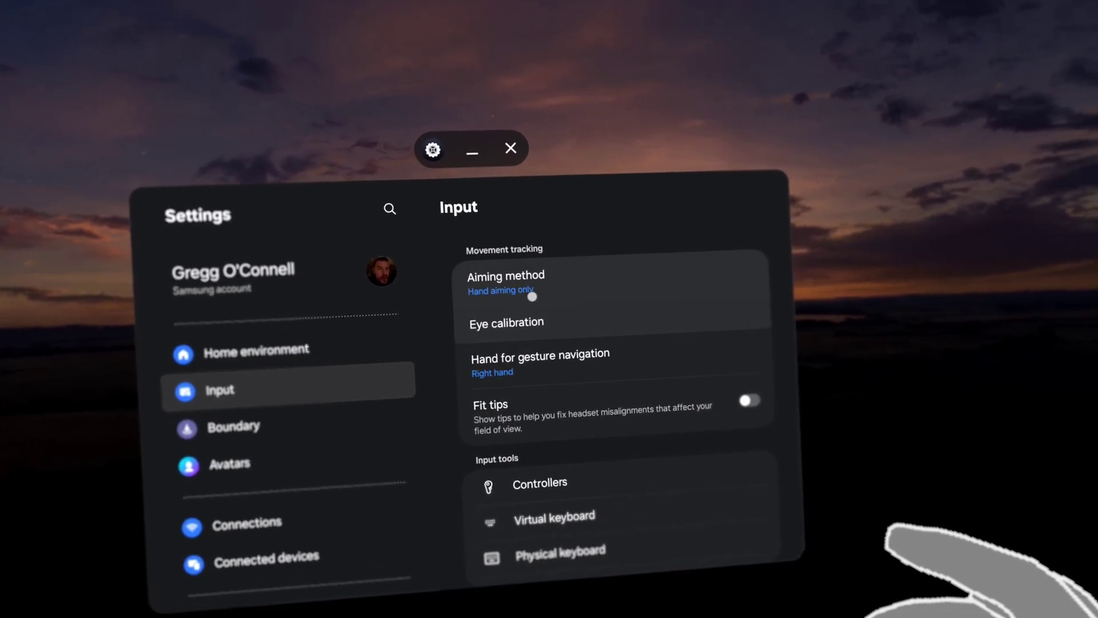
- Apply Hand aiming only as the aiming method after viewing the Hand and eye aiming options
left_click(536, 295)
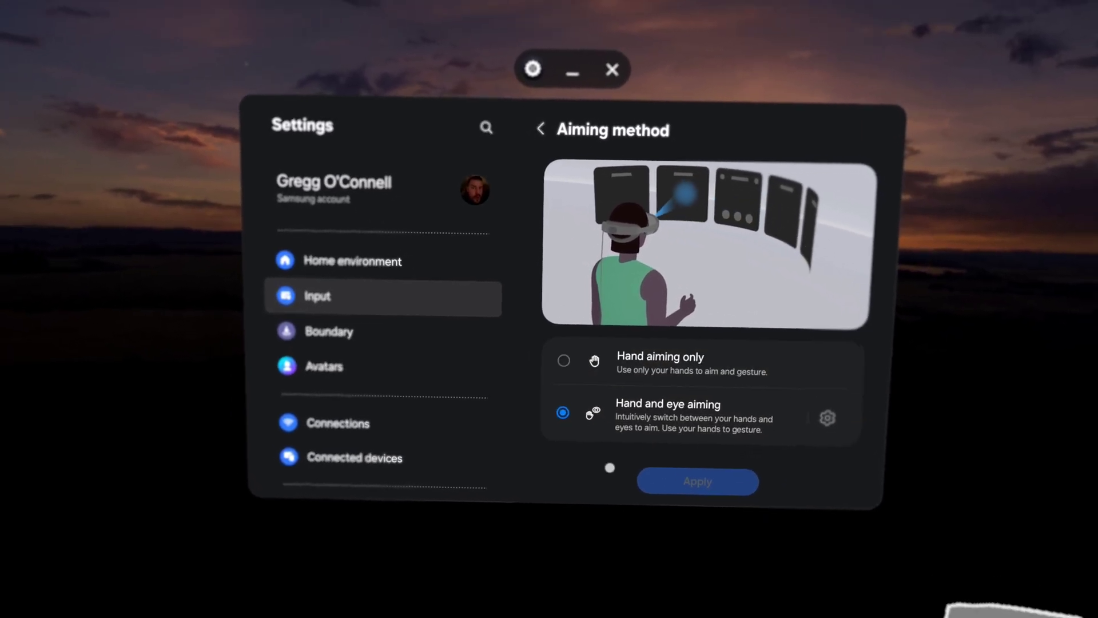
left_click(557, 338)
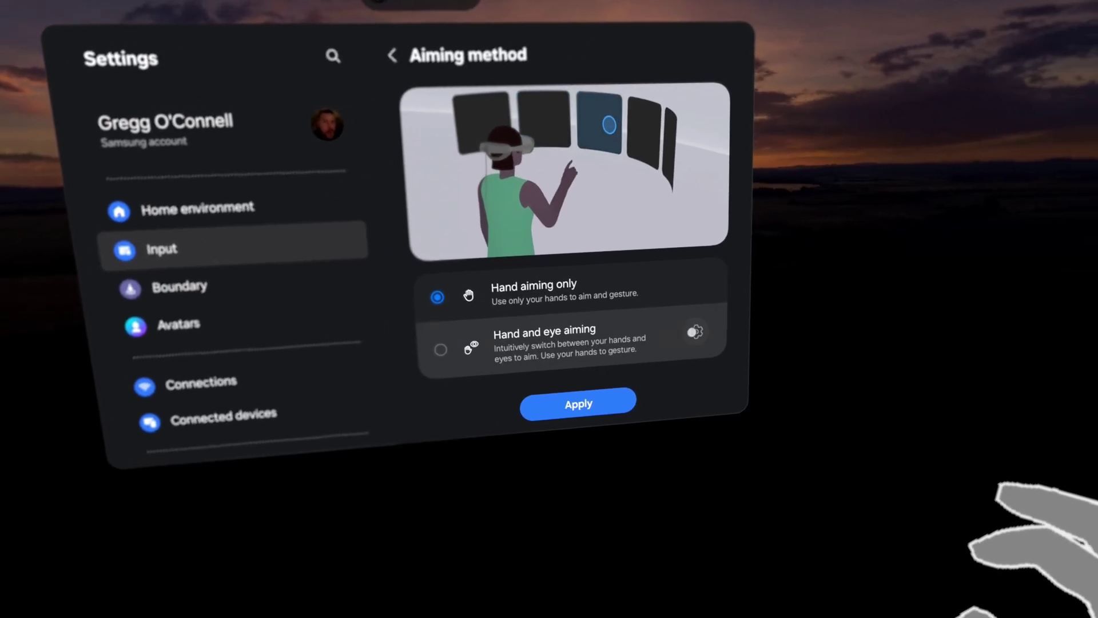
left_click(707, 342)
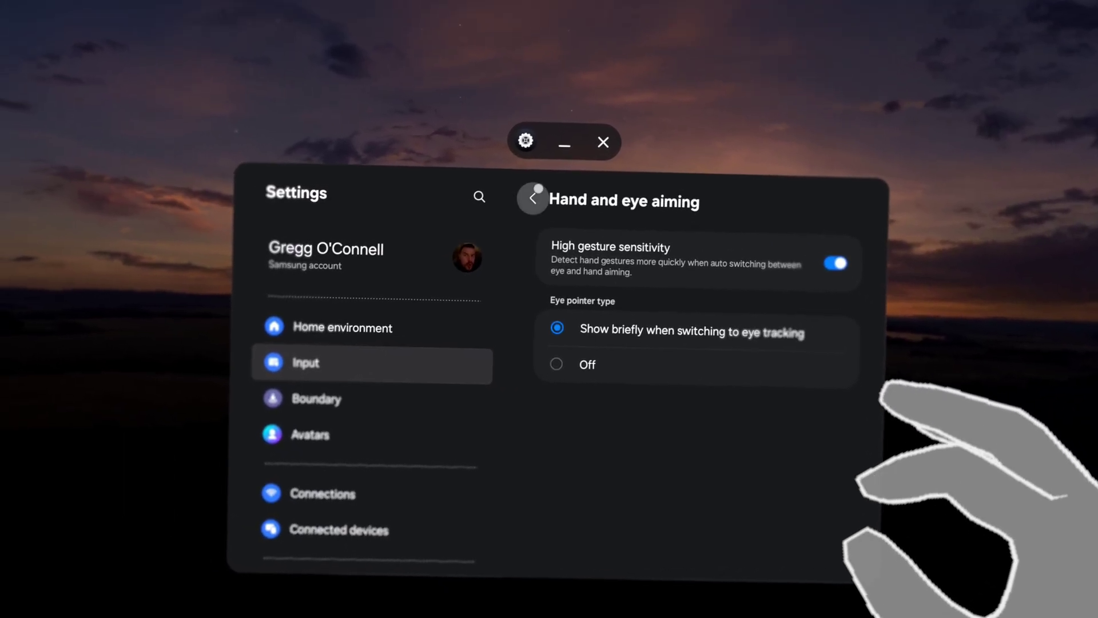
left_click(511, 194)
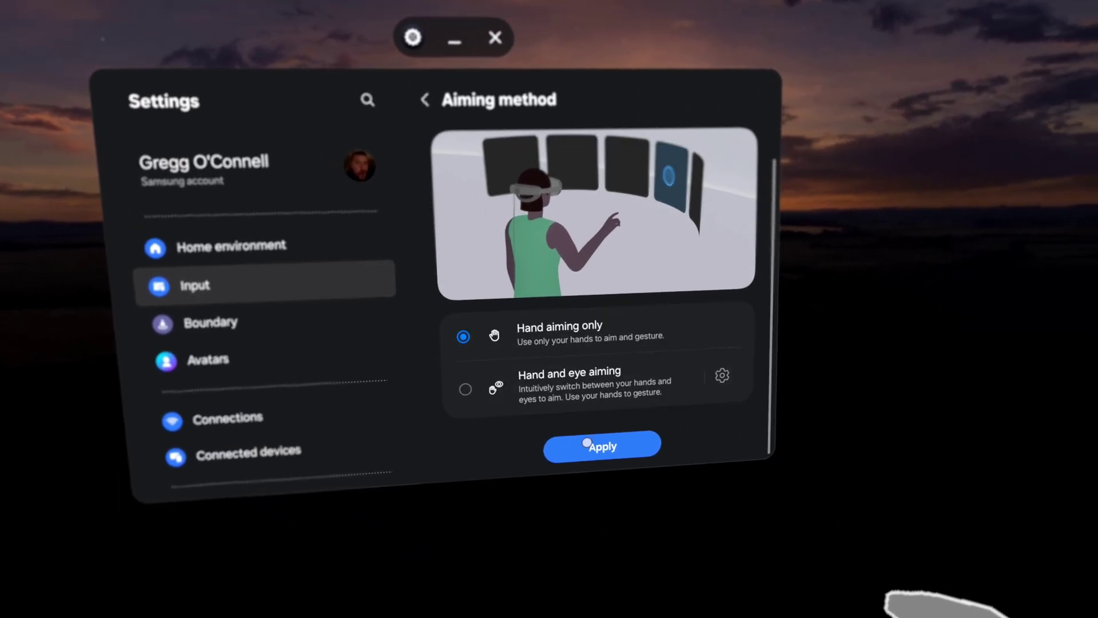
left_click(618, 496)
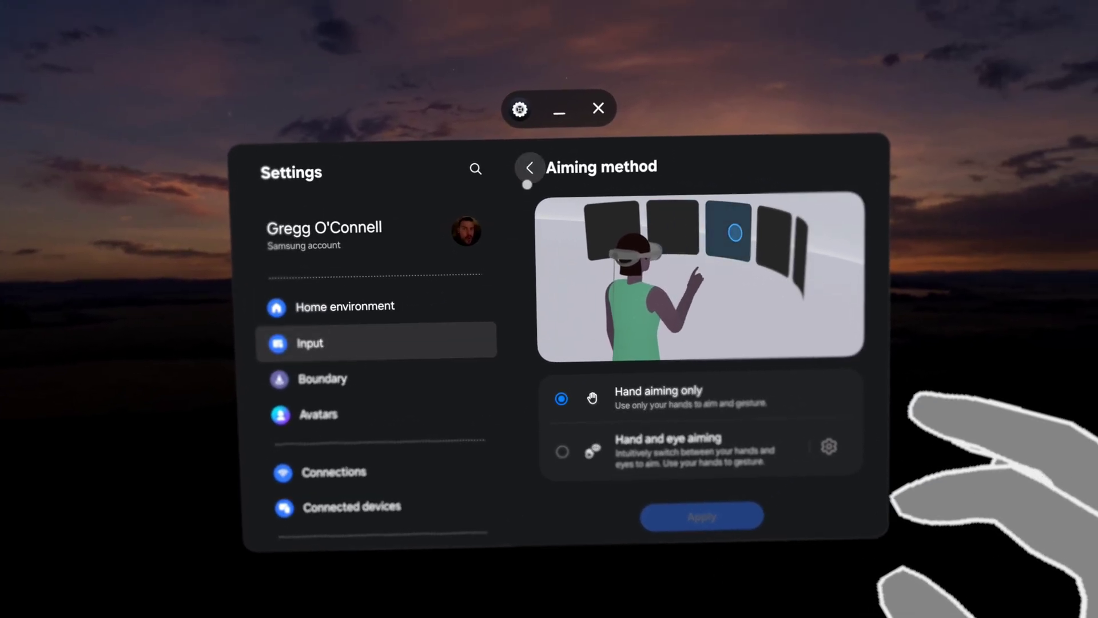
left_click(525, 167)
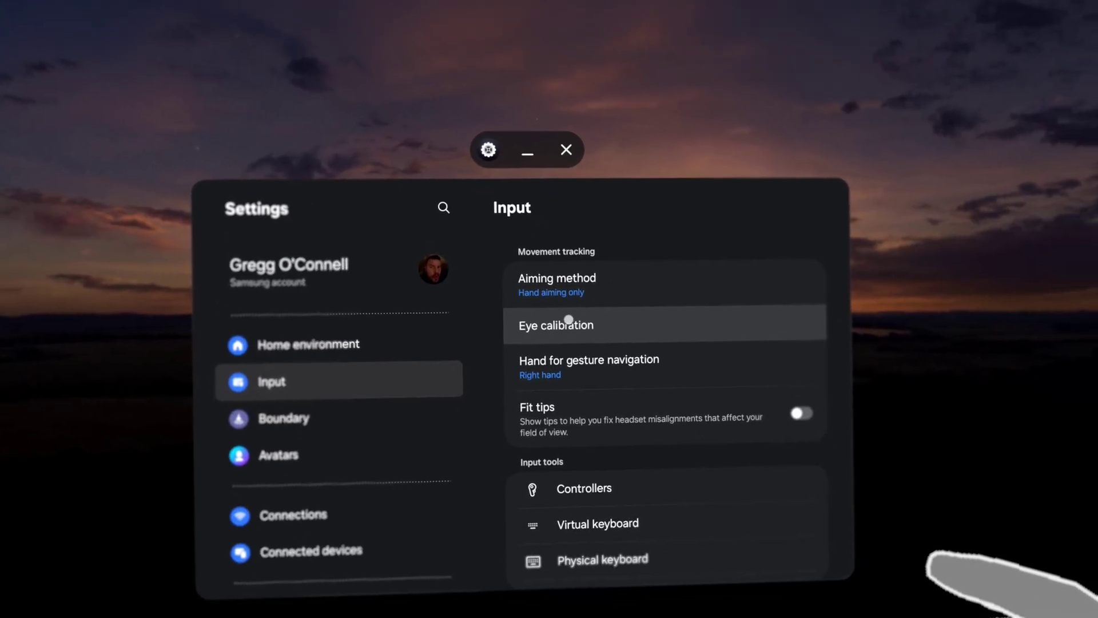
left_click(569, 320)
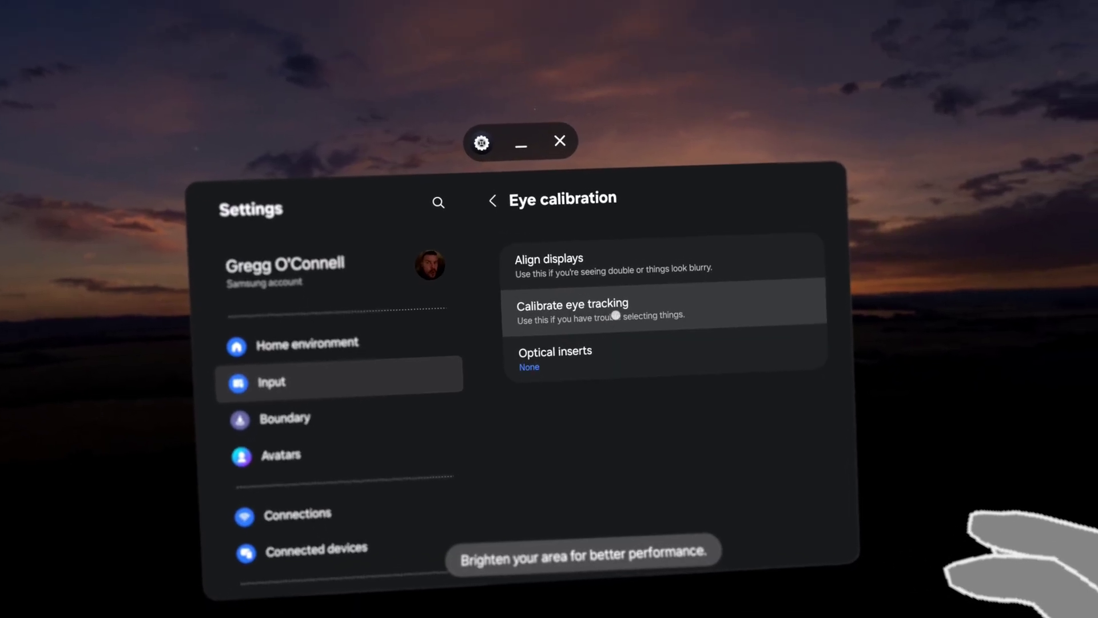
left_click(710, 301)
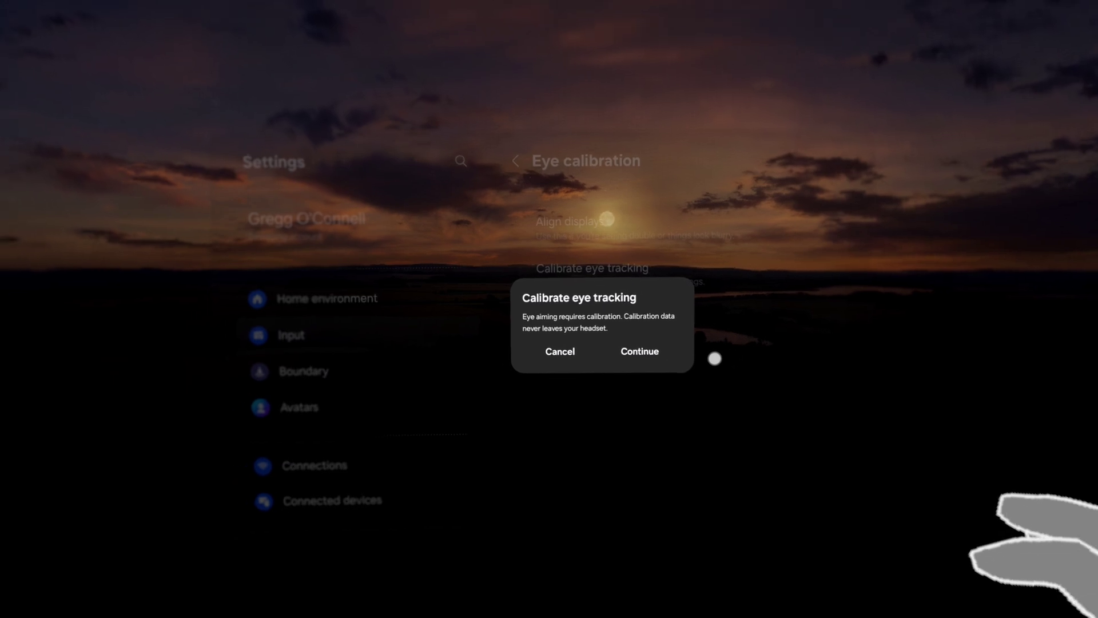
left_click(566, 337)
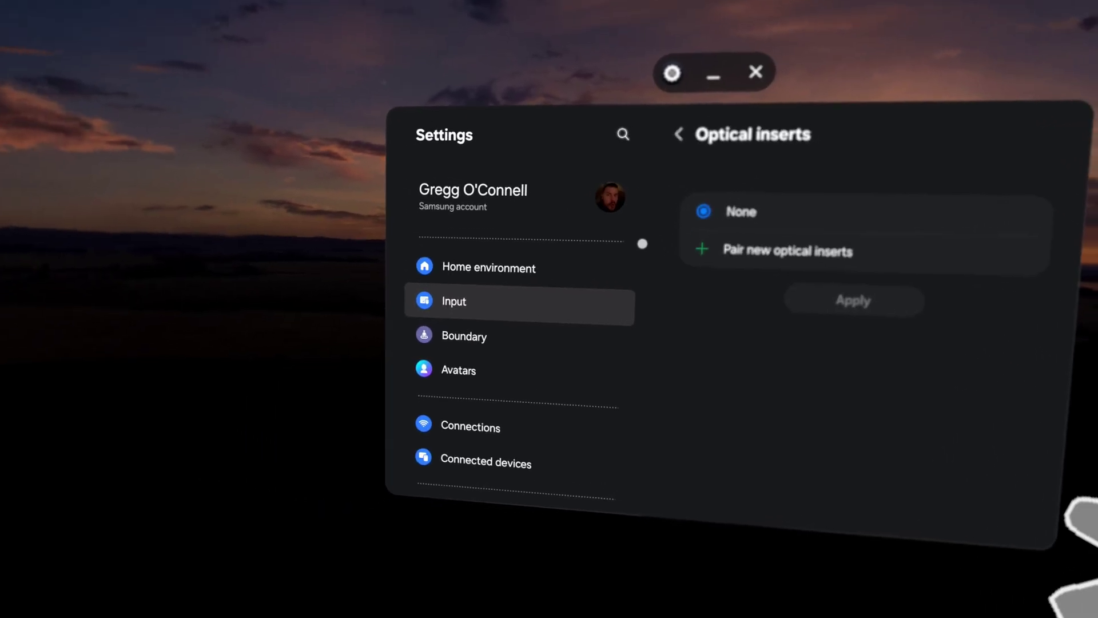
left_click(598, 195)
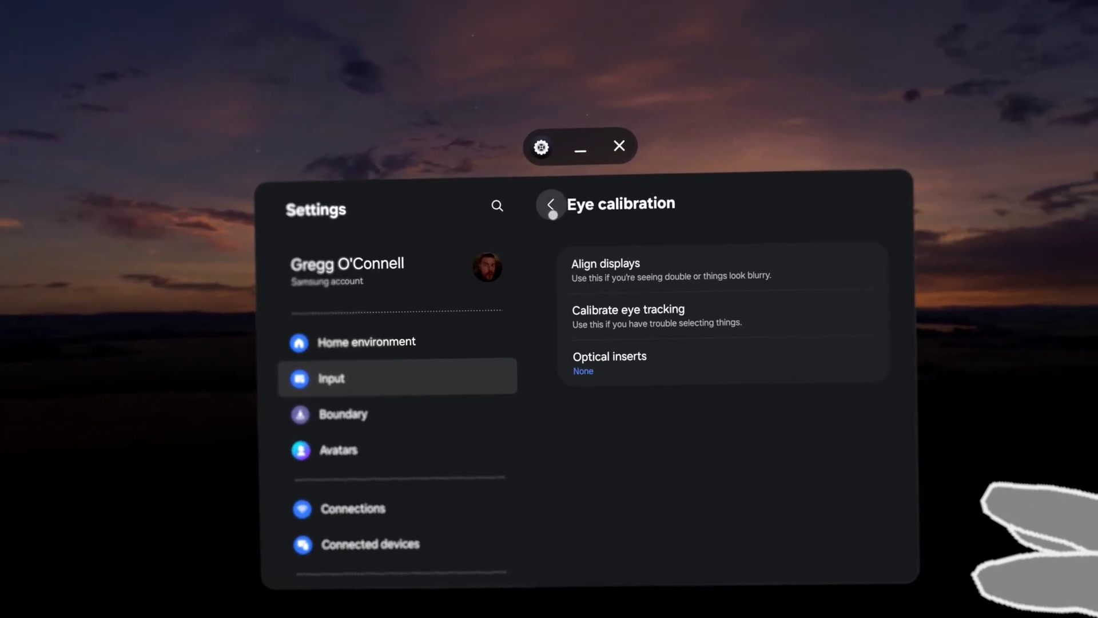
left_click(597, 194)
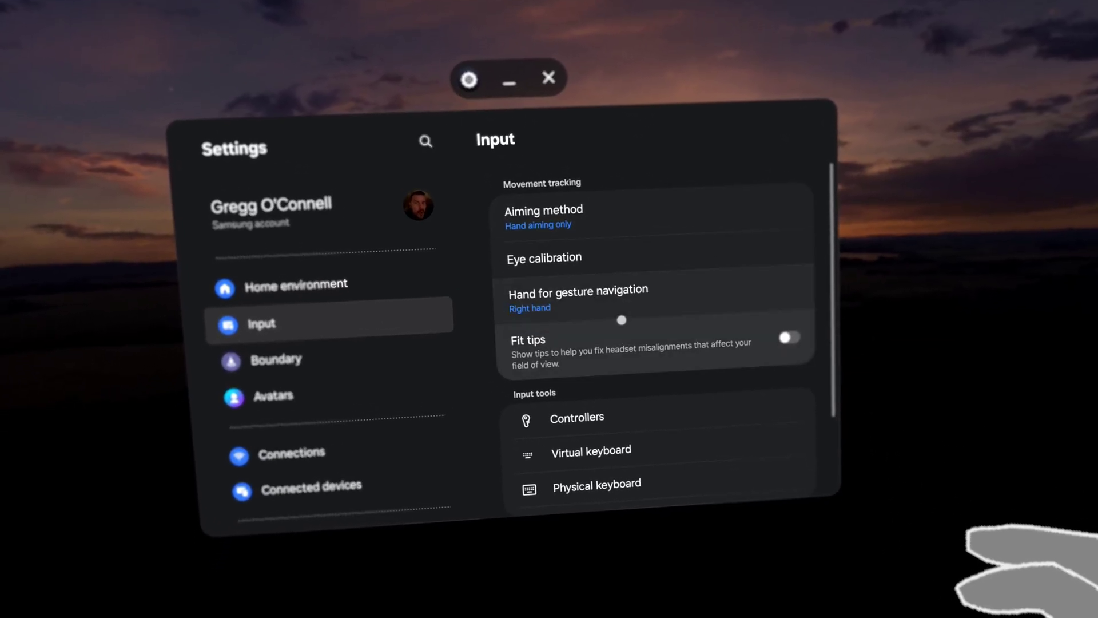
scroll(659, 287, "down", 2)
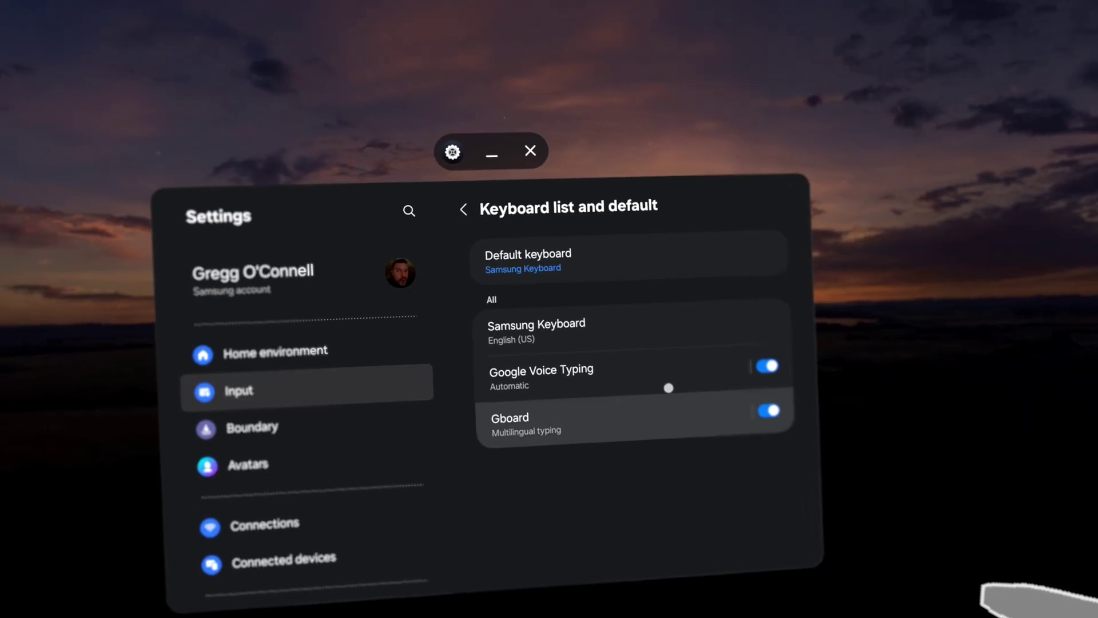
- Choose Gboard as the default keyboard and return to the Input page
left_click(447, 169)
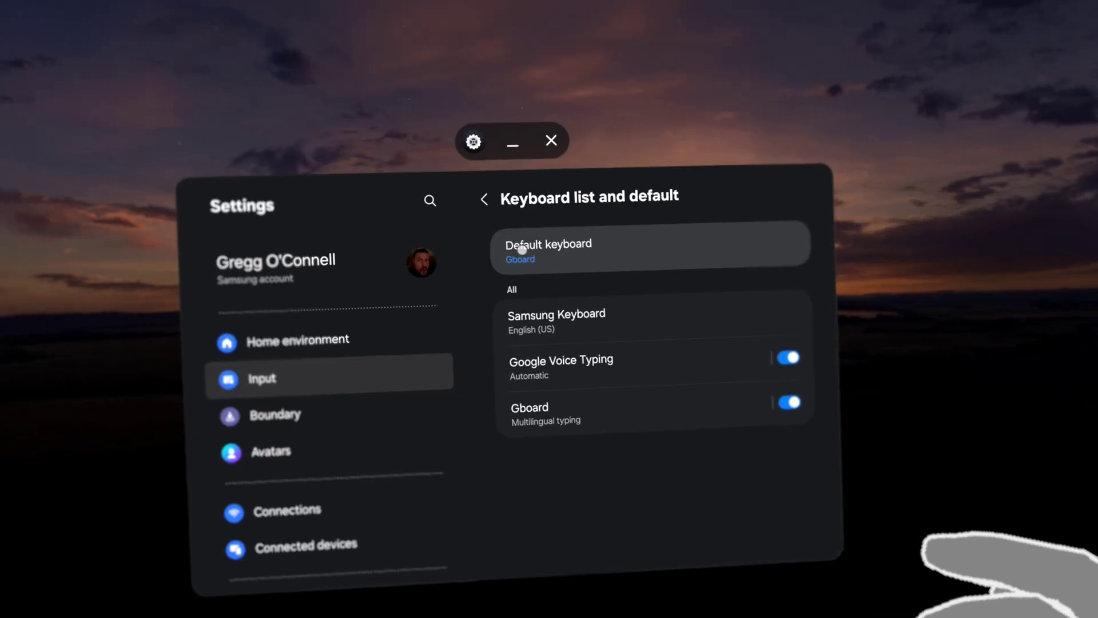
left_click(496, 212)
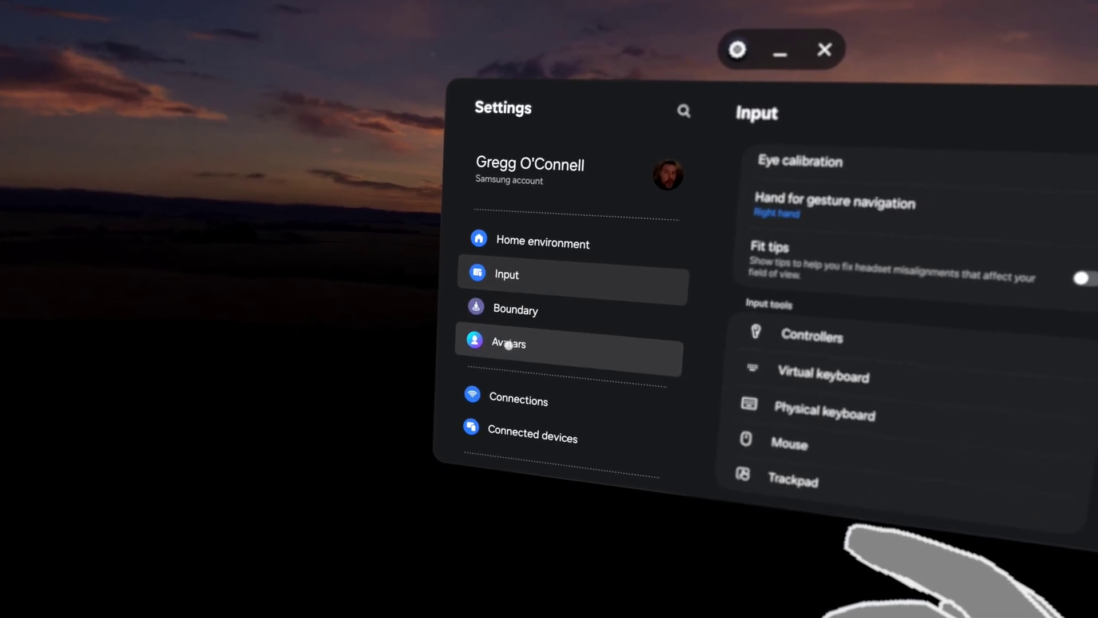
- Review Galaxy Avatar and its settings in Avatars, close it, then open Connected devices
left_click(503, 318)
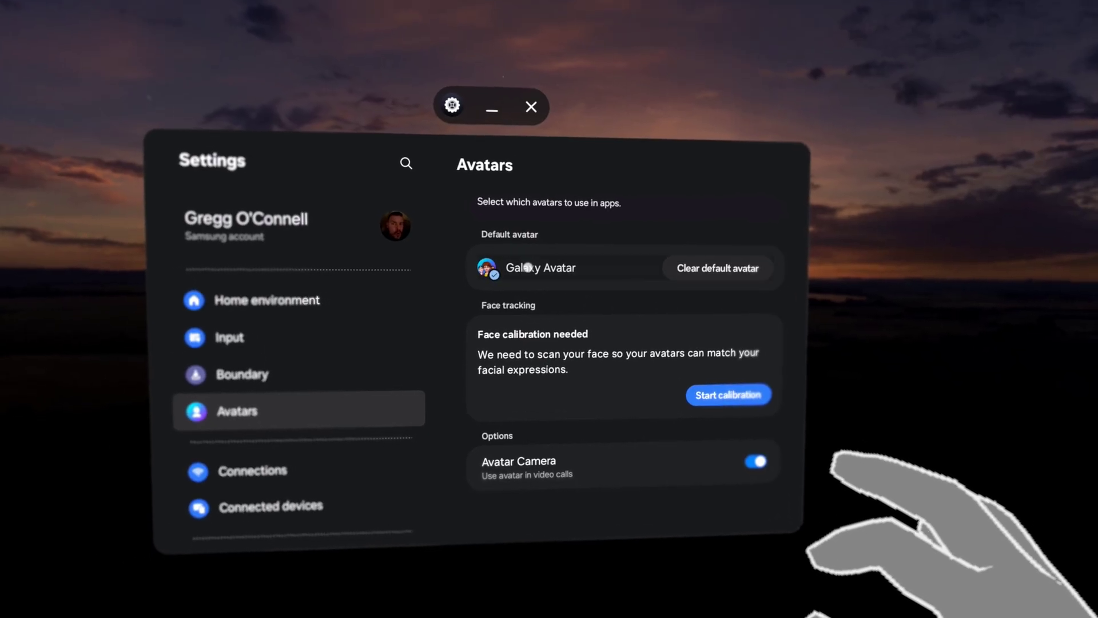
left_click(527, 267)
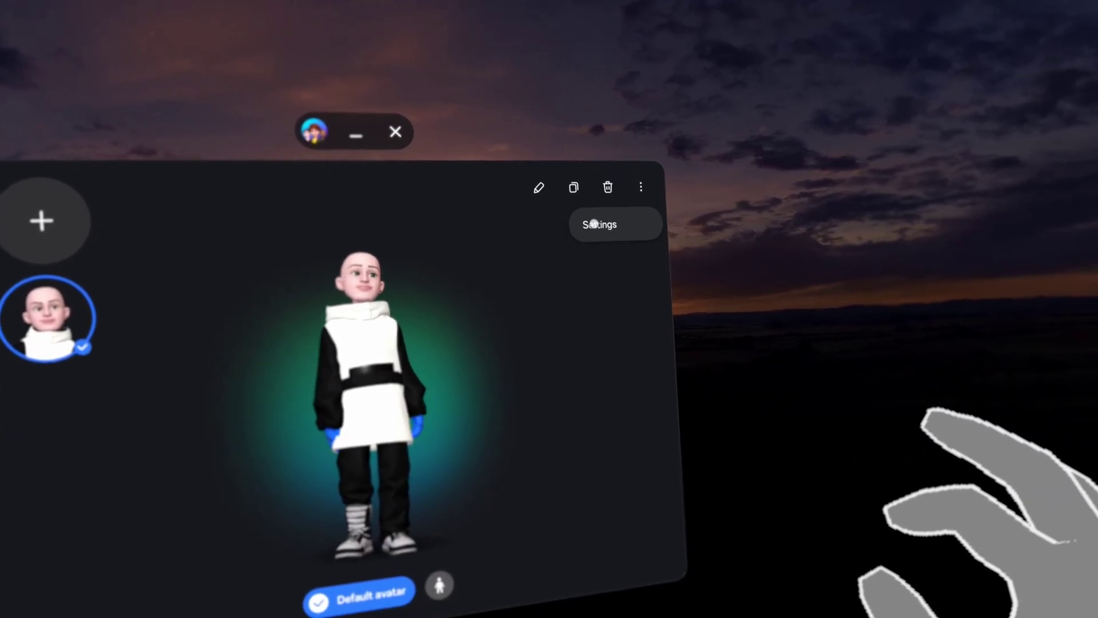
left_click(592, 218)
left_click(641, 236)
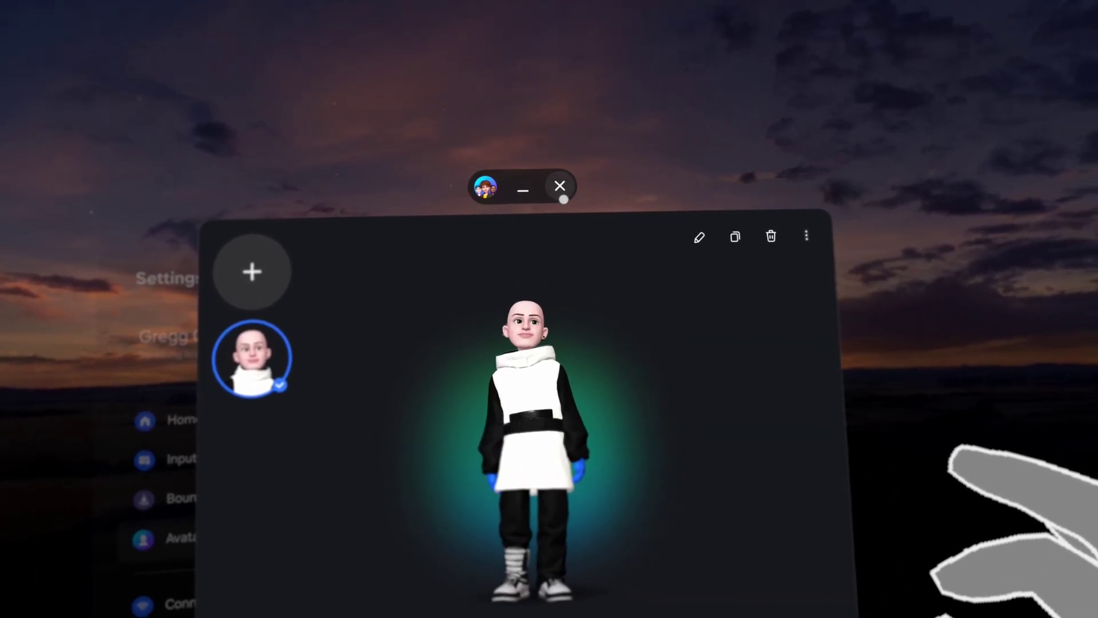
left_click(563, 199)
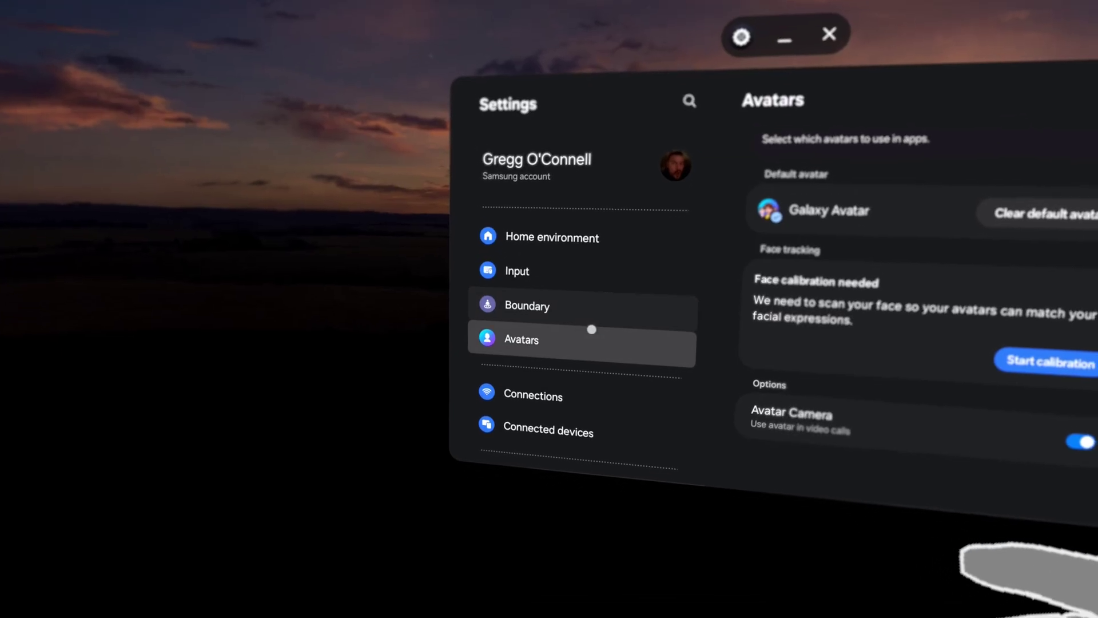
left_click(548, 429)
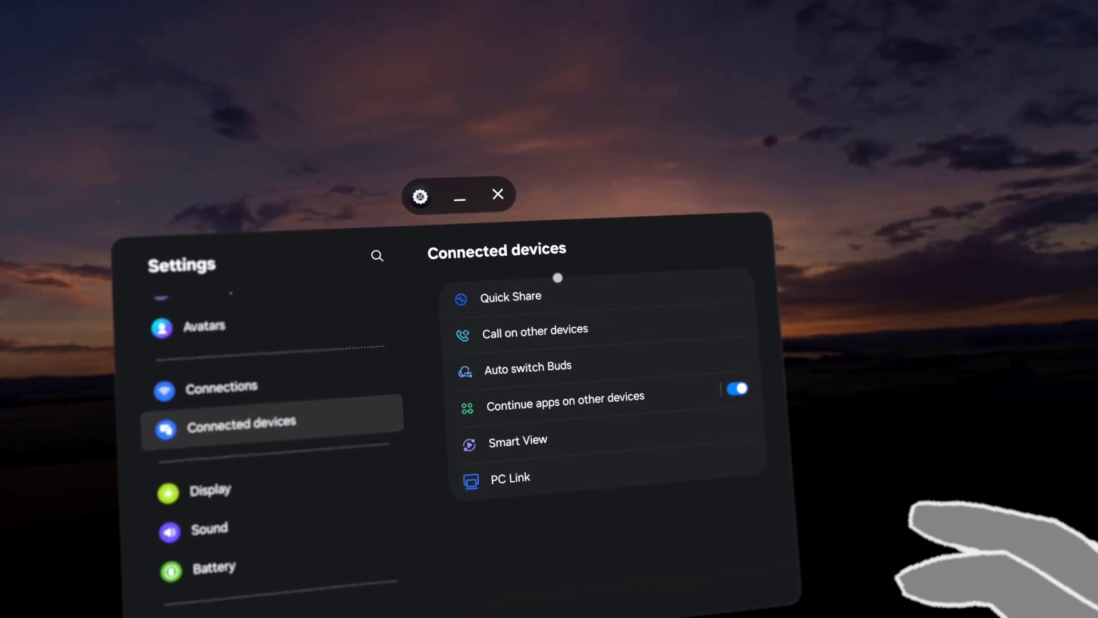
- Review Quick Share and Call on other devices under Connected devices, then open Display
left_click(558, 289)
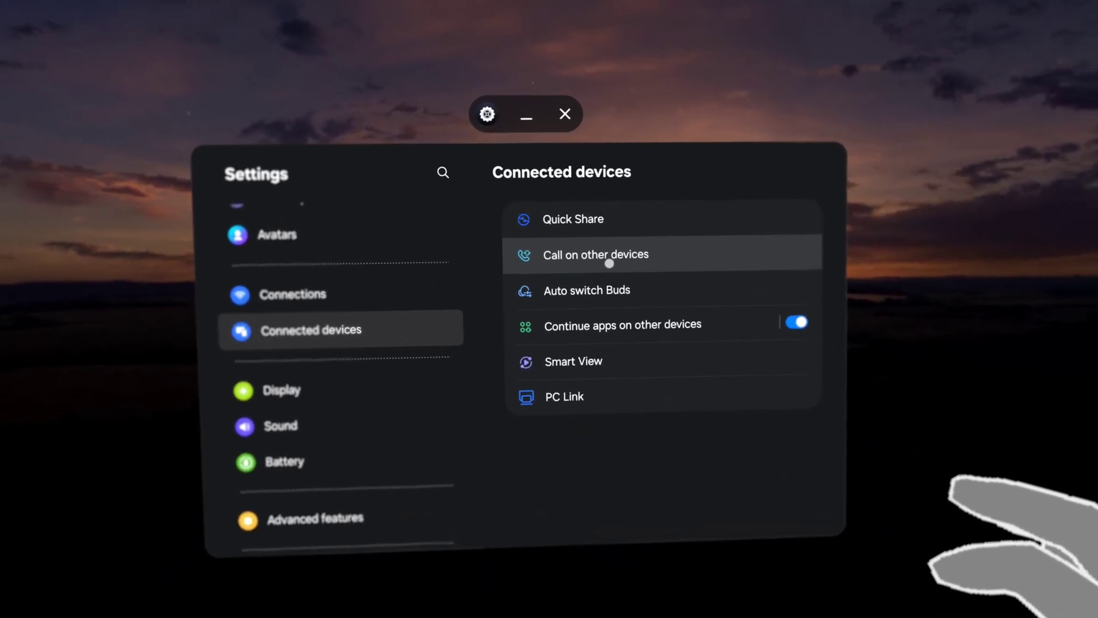
left_click(638, 265)
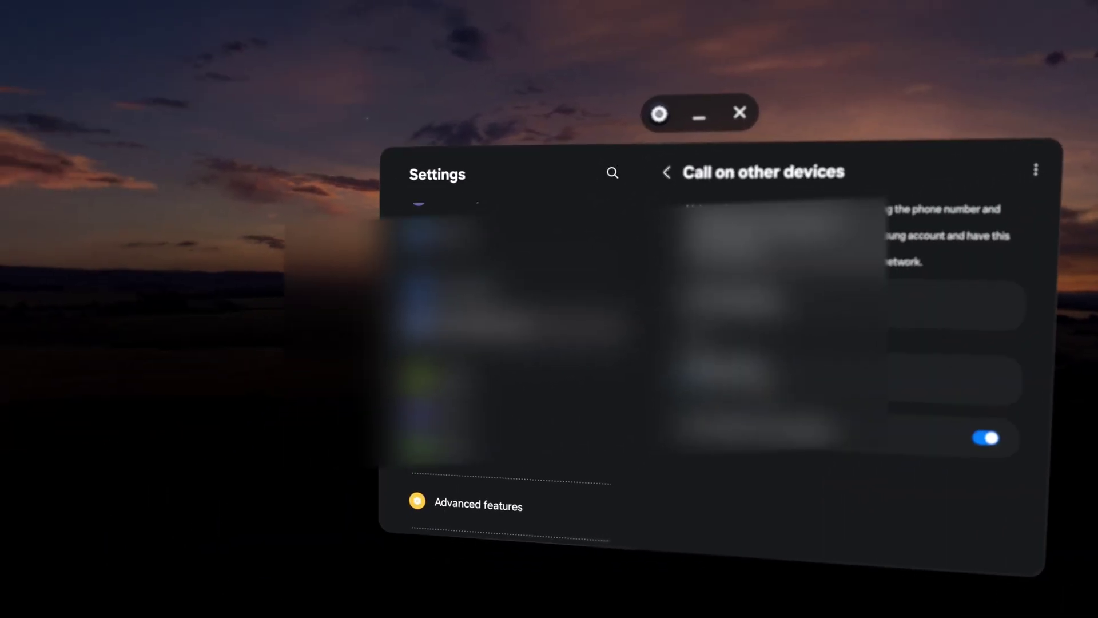
key("Escape")
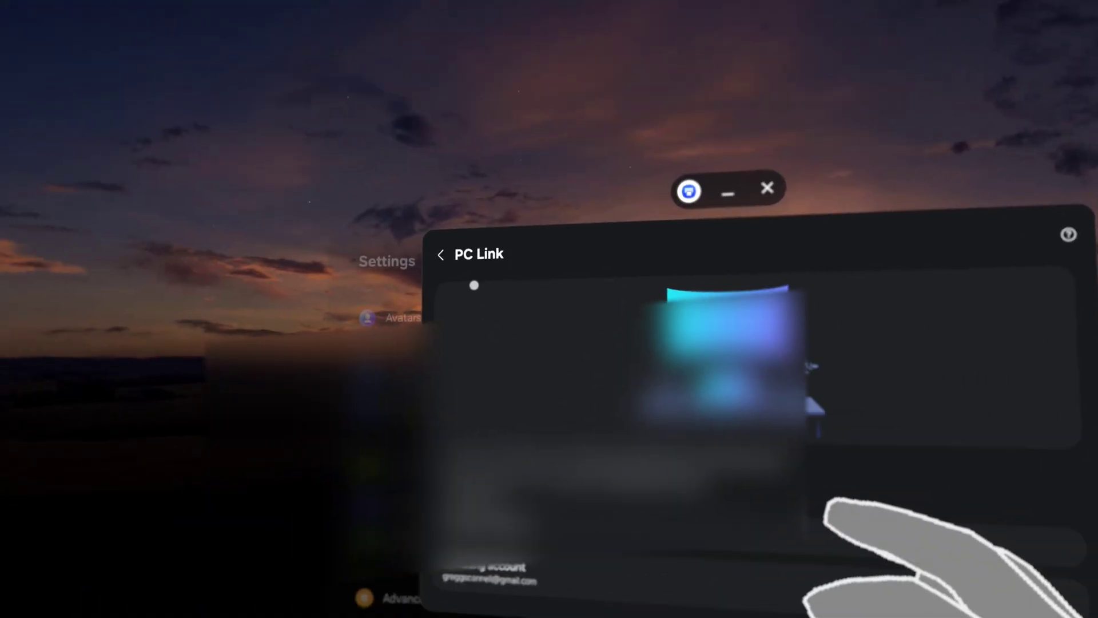
left_click(442, 181)
left_click(535, 351)
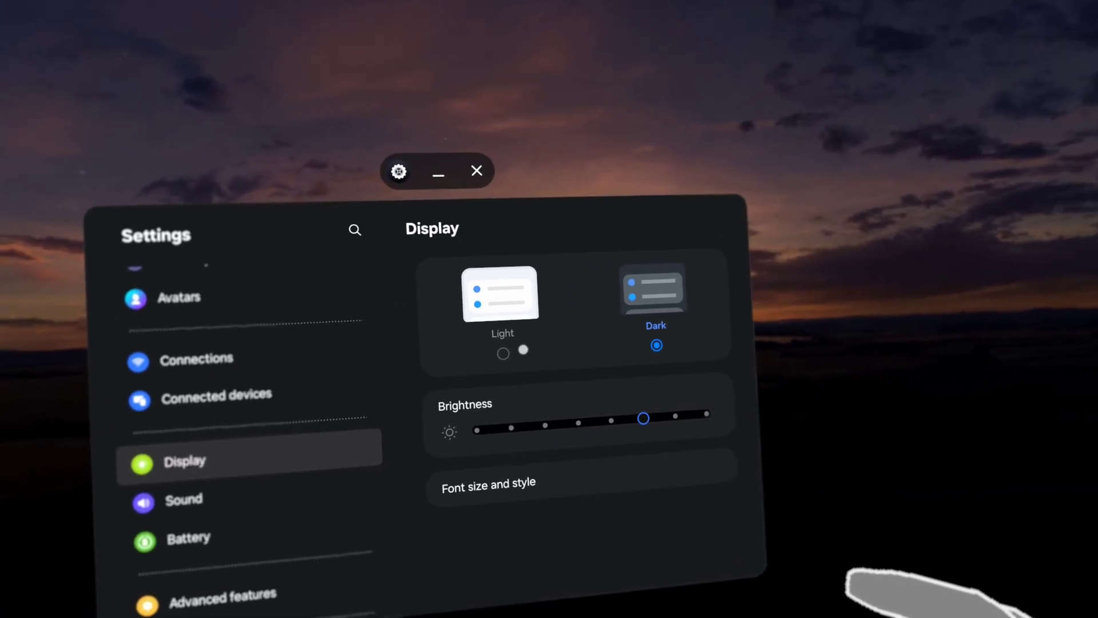
- Try the Light theme, restore Dark, check Font size and style, then go to Sound
left_click(532, 322)
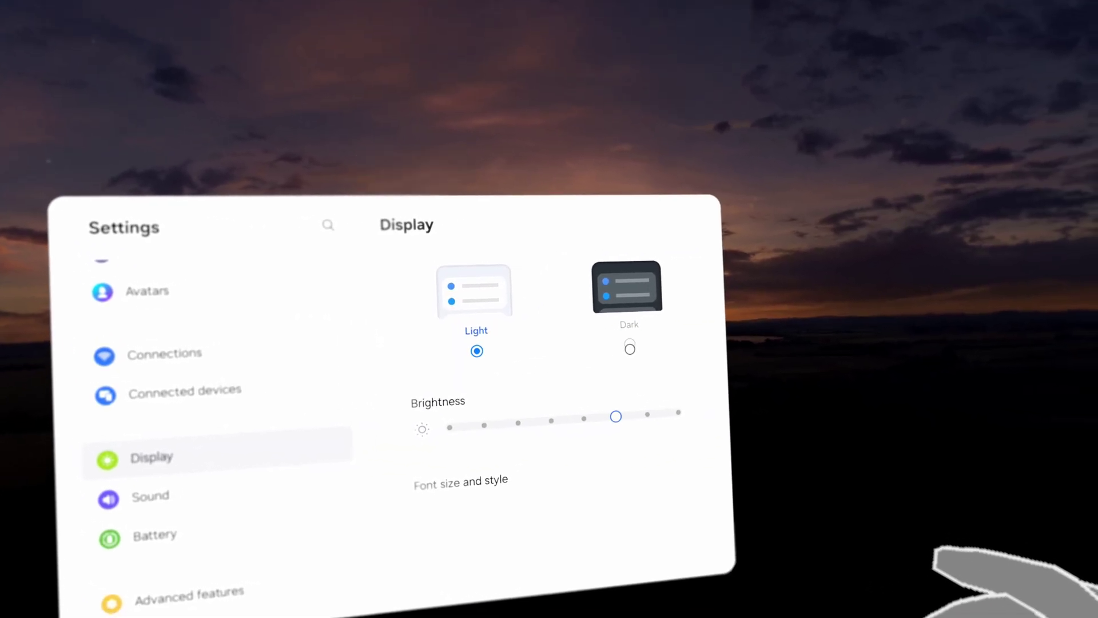
left_click(640, 355)
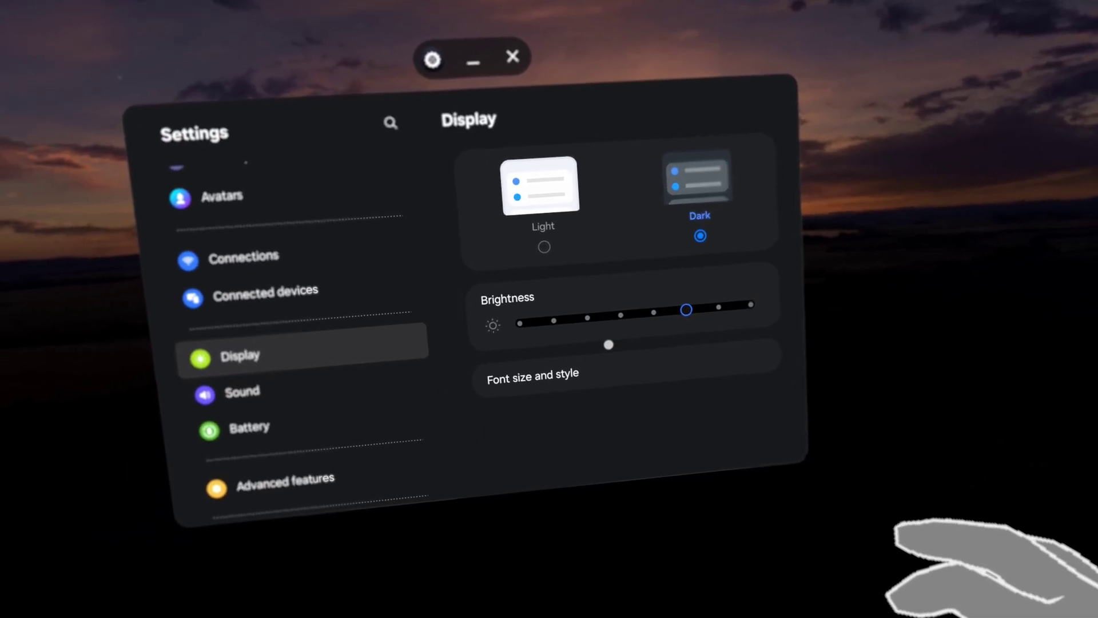
left_click(546, 369)
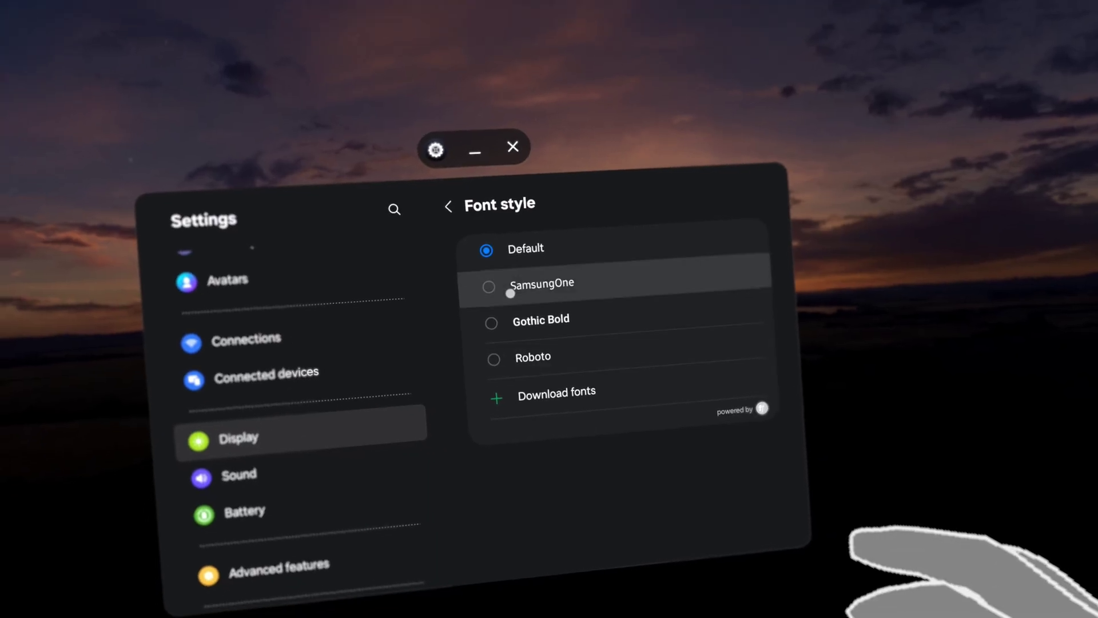
left_click(466, 231)
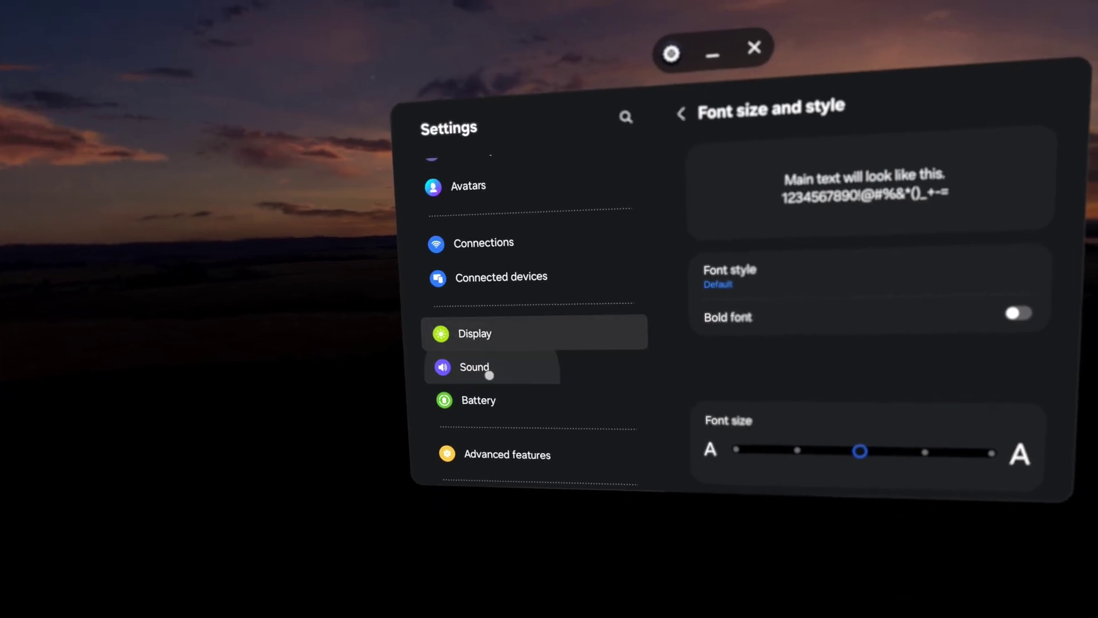
left_click(489, 375)
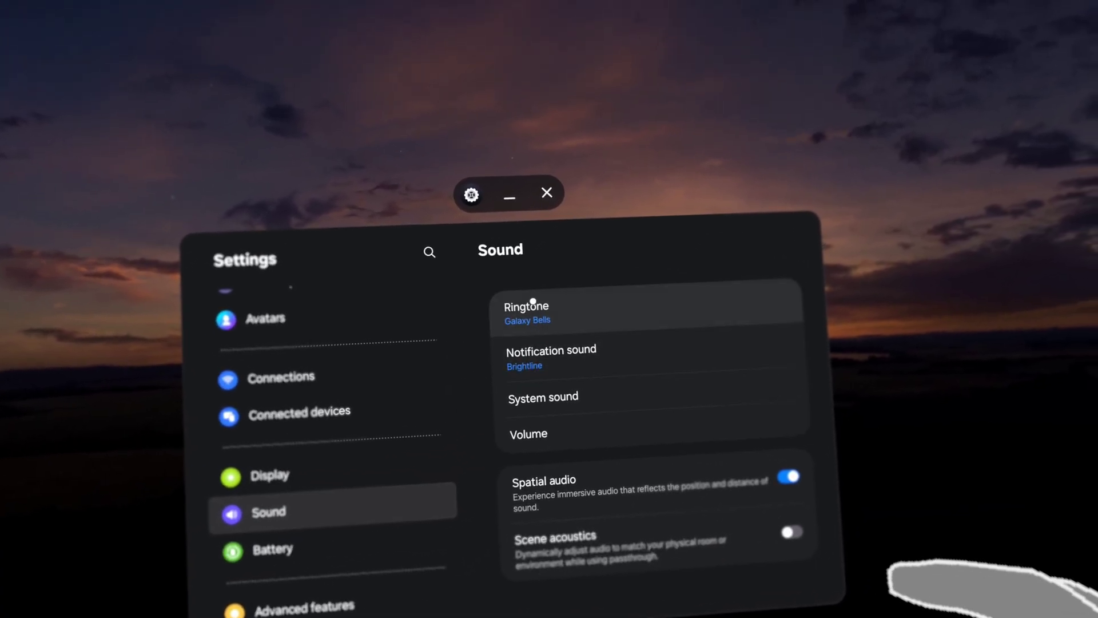
- Set the ringtone to Astro in Sound settings, then go to Battery
left_click(529, 303)
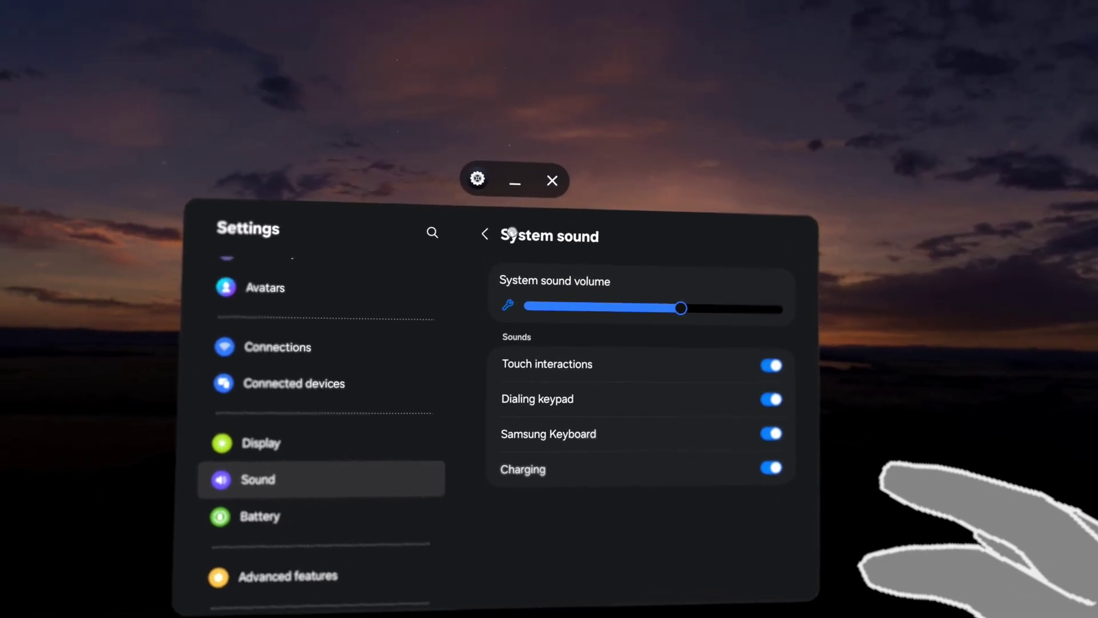
left_click(484, 233)
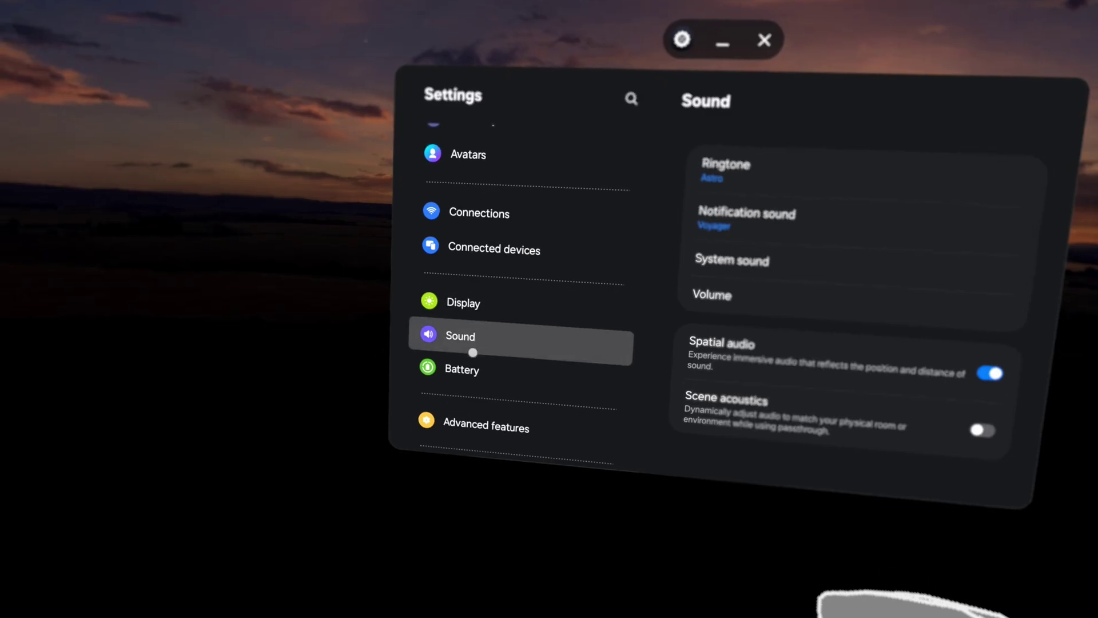
left_click(472, 368)
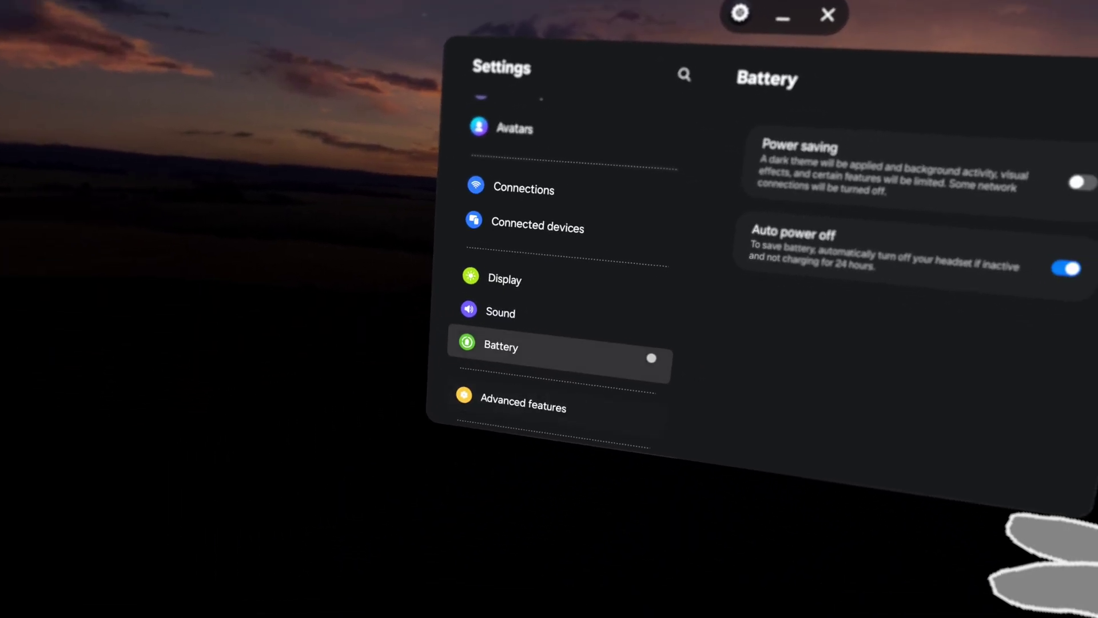
- Turn on Note assist under Advanced features > Galaxy AI, accepting its terms
left_click_drag(611, 284, 610, 177)
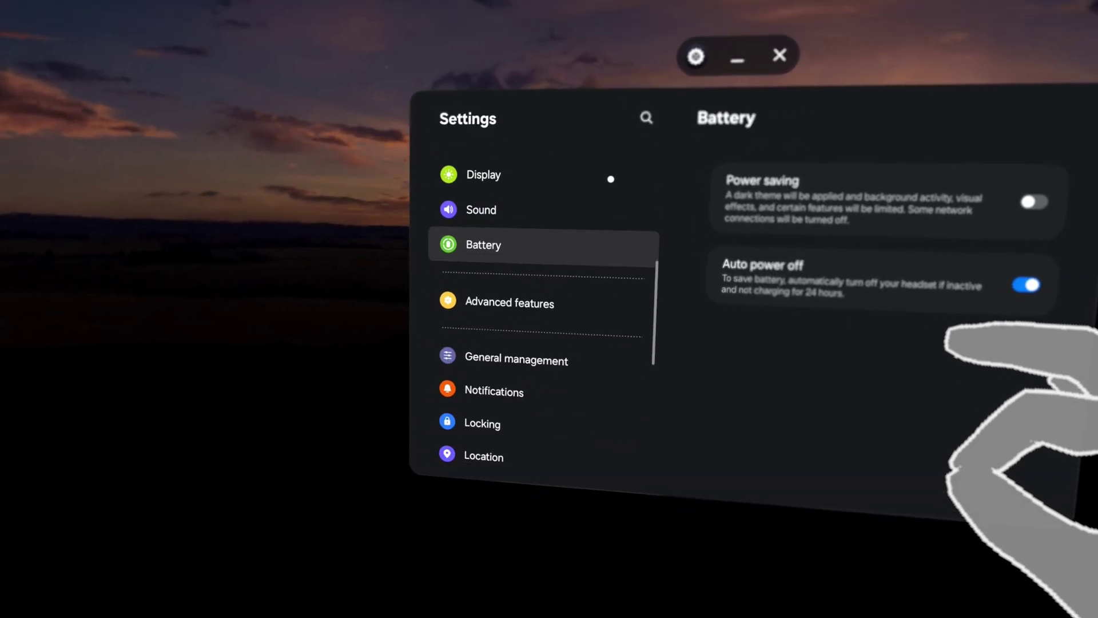
left_click(533, 310)
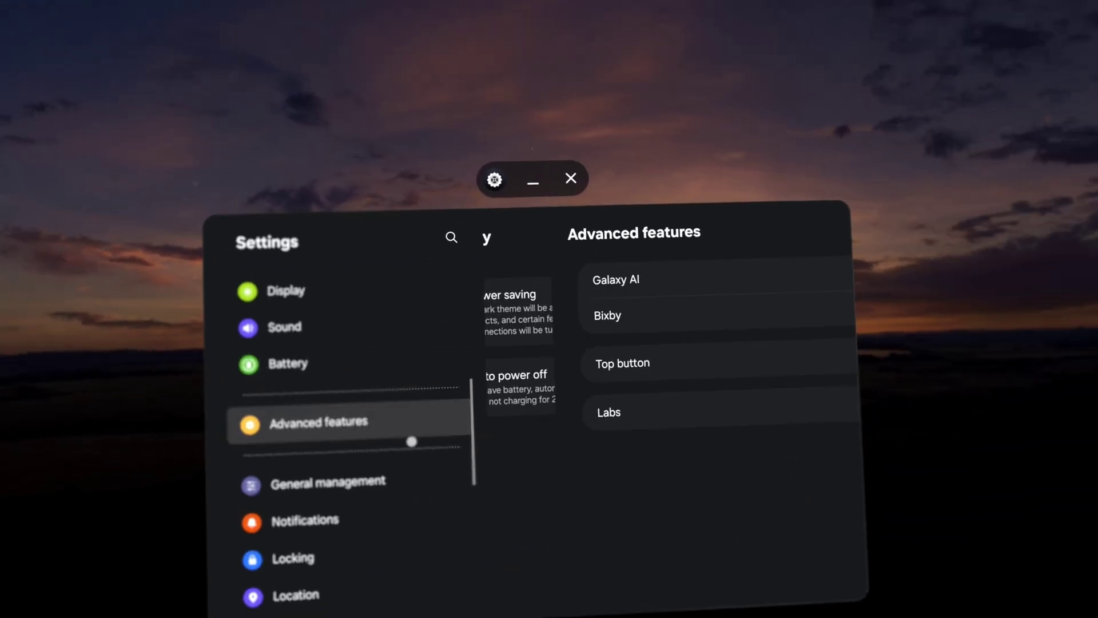
left_click(520, 317)
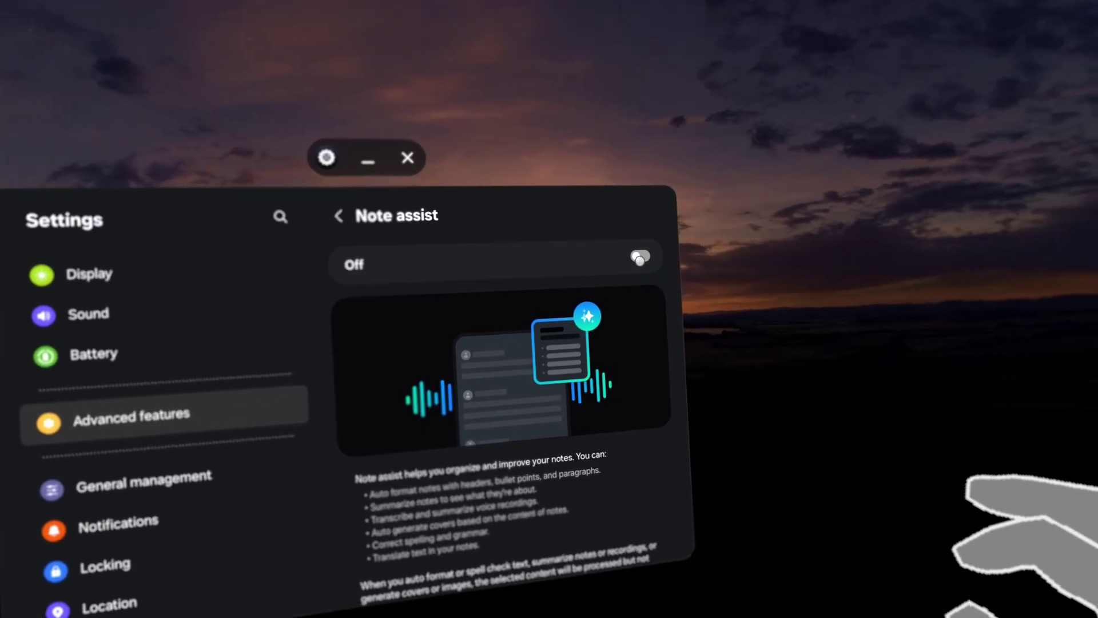
left_click(639, 260)
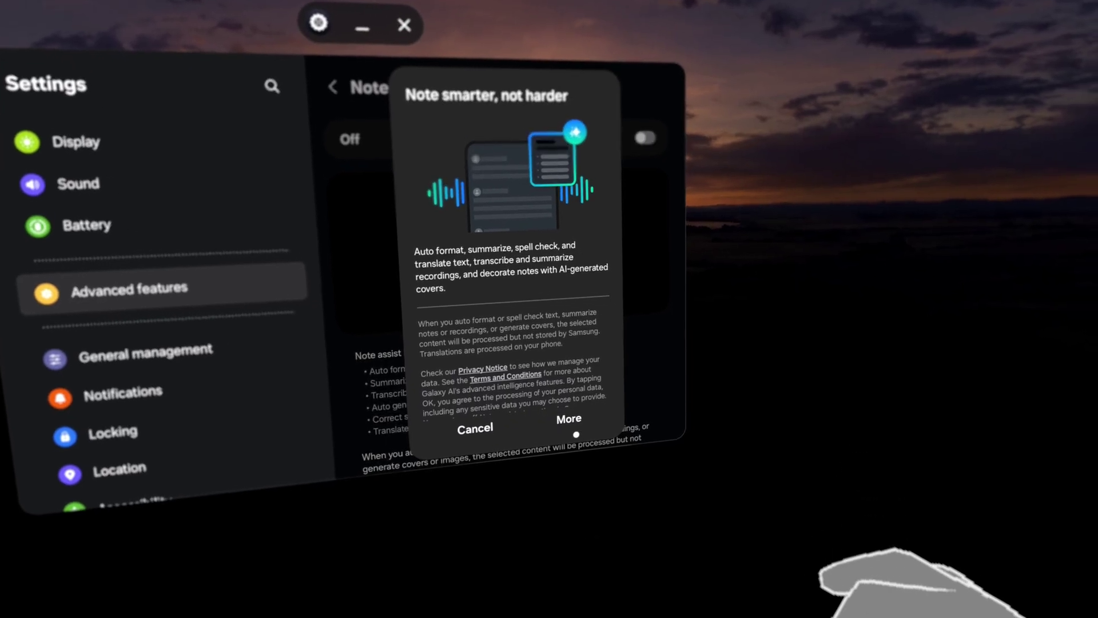
left_click(577, 425)
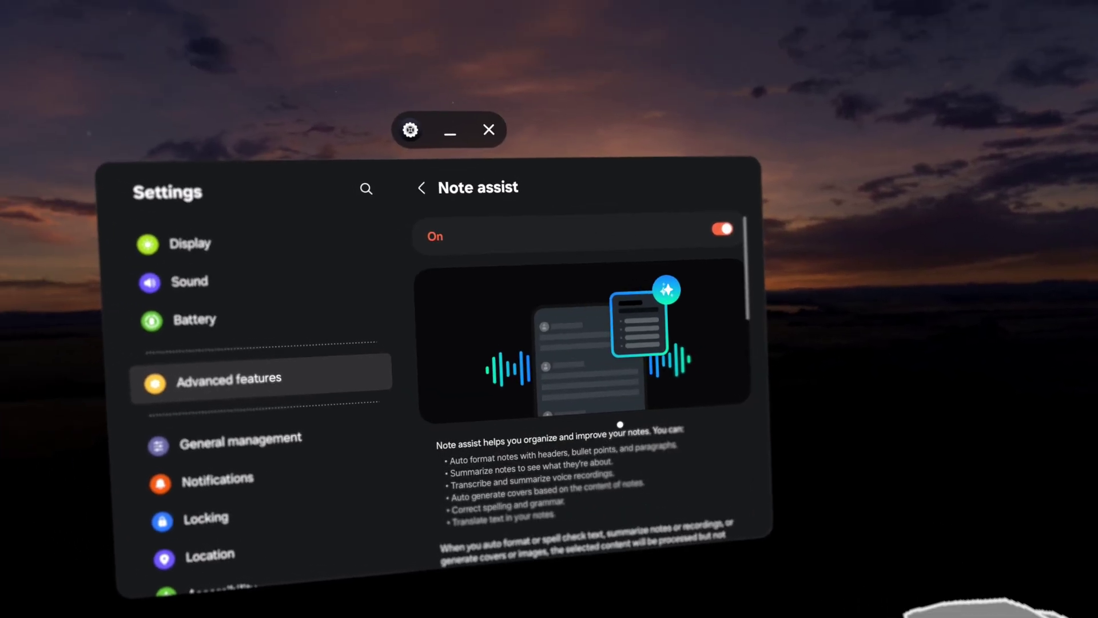
- Scroll through the Galaxy AI features, then return to Advanced features
scroll(577, 207, "down", 5)
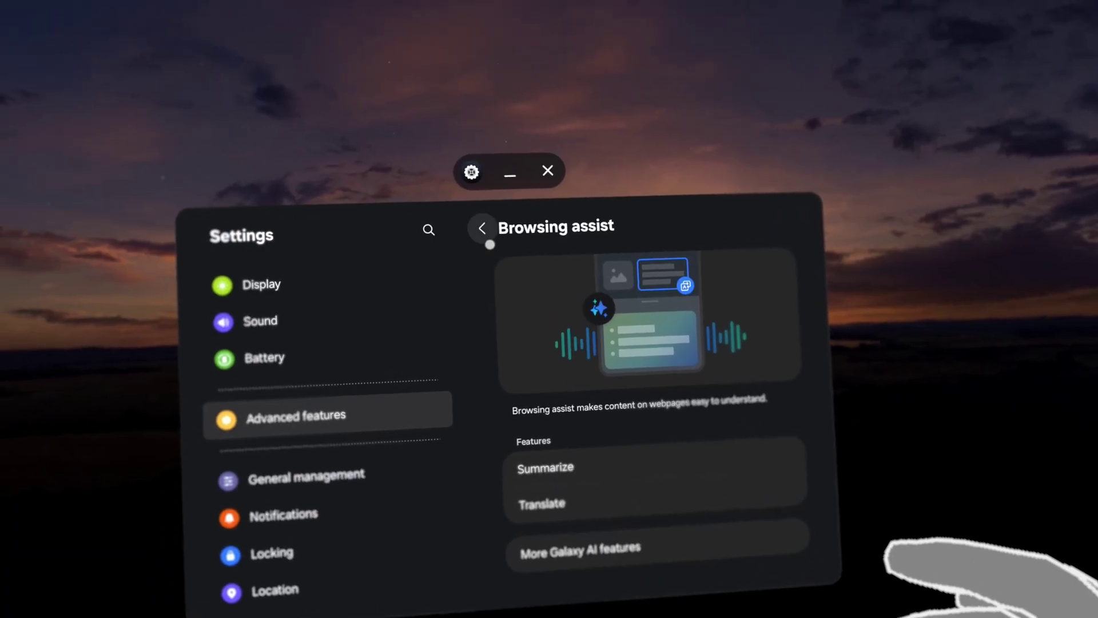
left_click(483, 230)
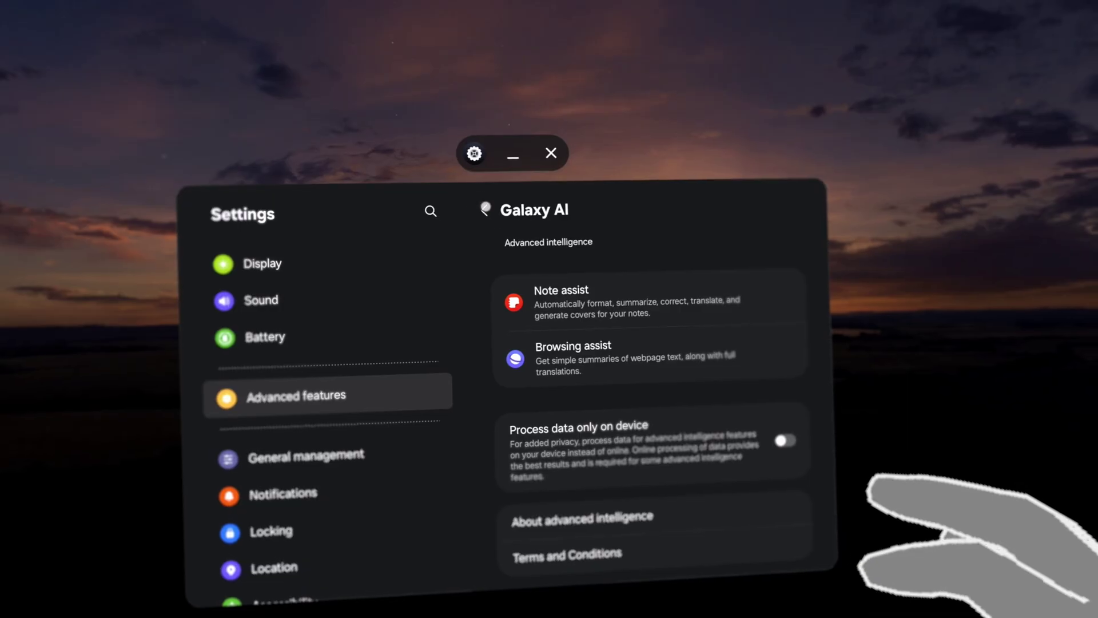
left_click(485, 209)
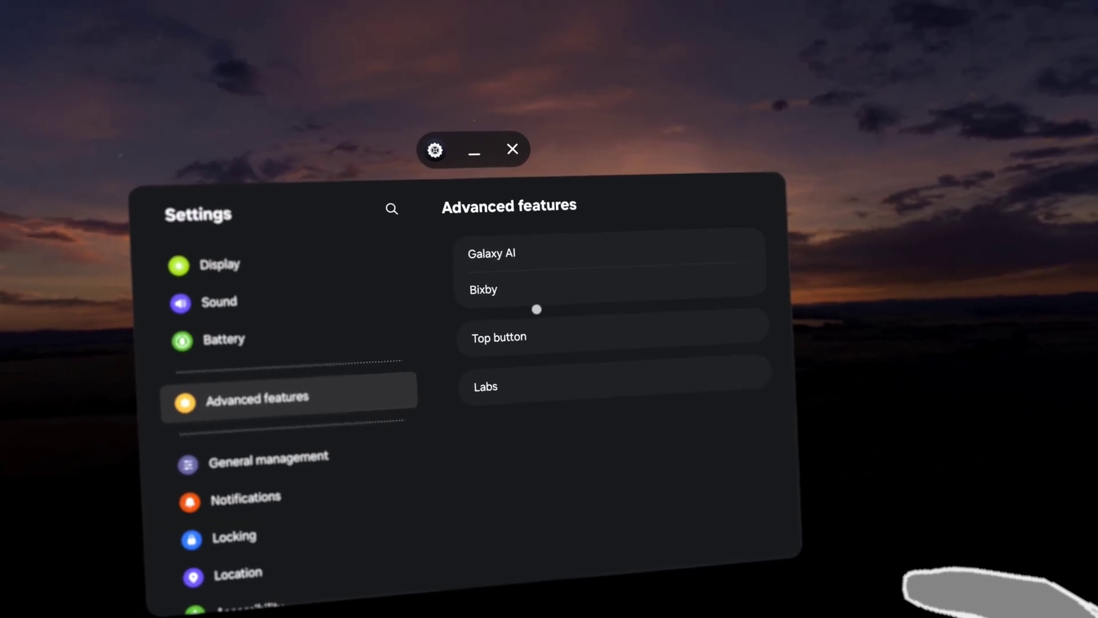
- Peek at Bixby, review the Top button long-press assistant (Google kept), then open Labs
left_click(537, 307)
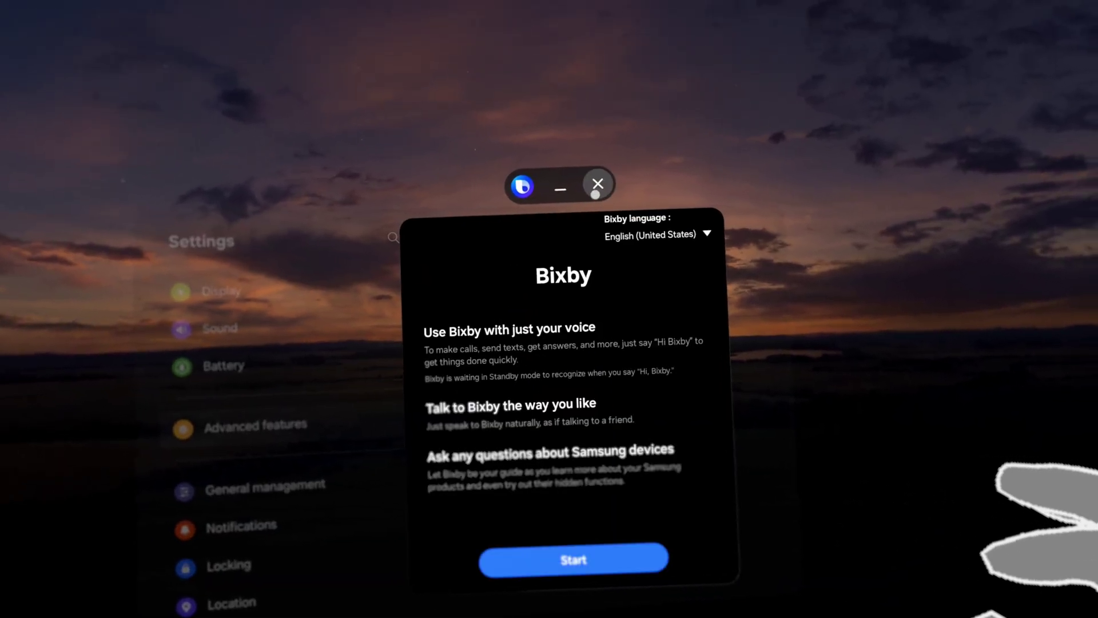
left_click(595, 181)
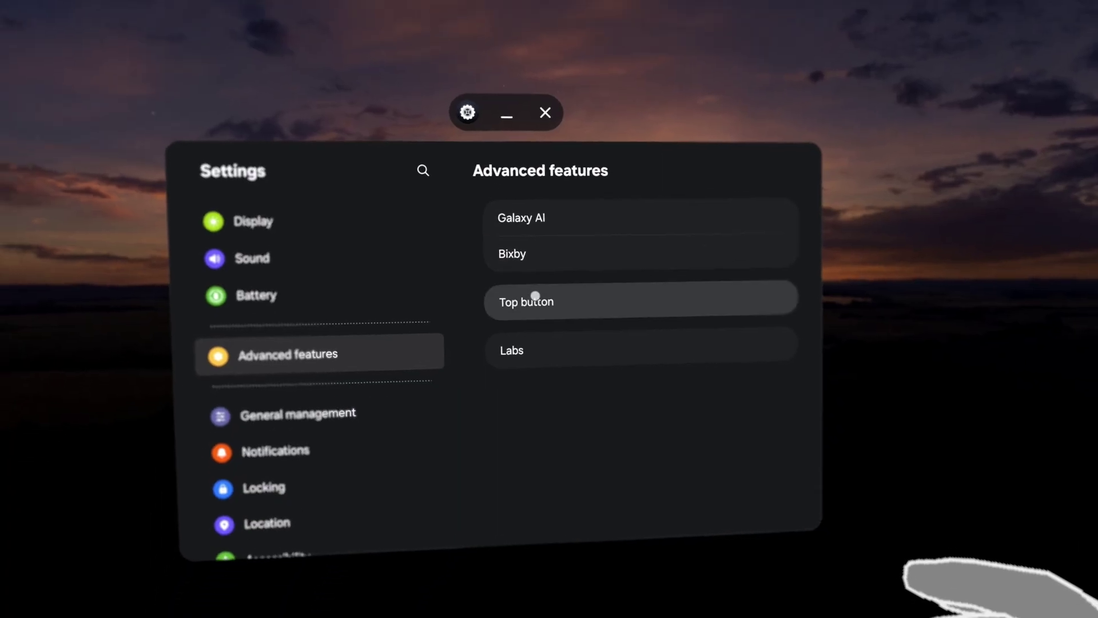
left_click(540, 326)
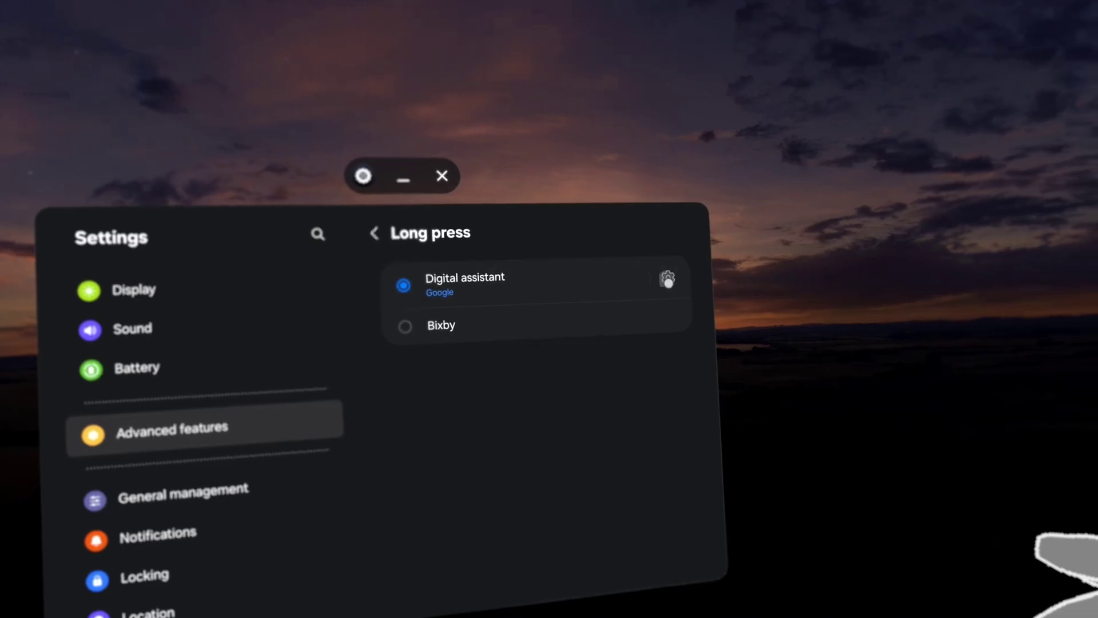
left_click(667, 280)
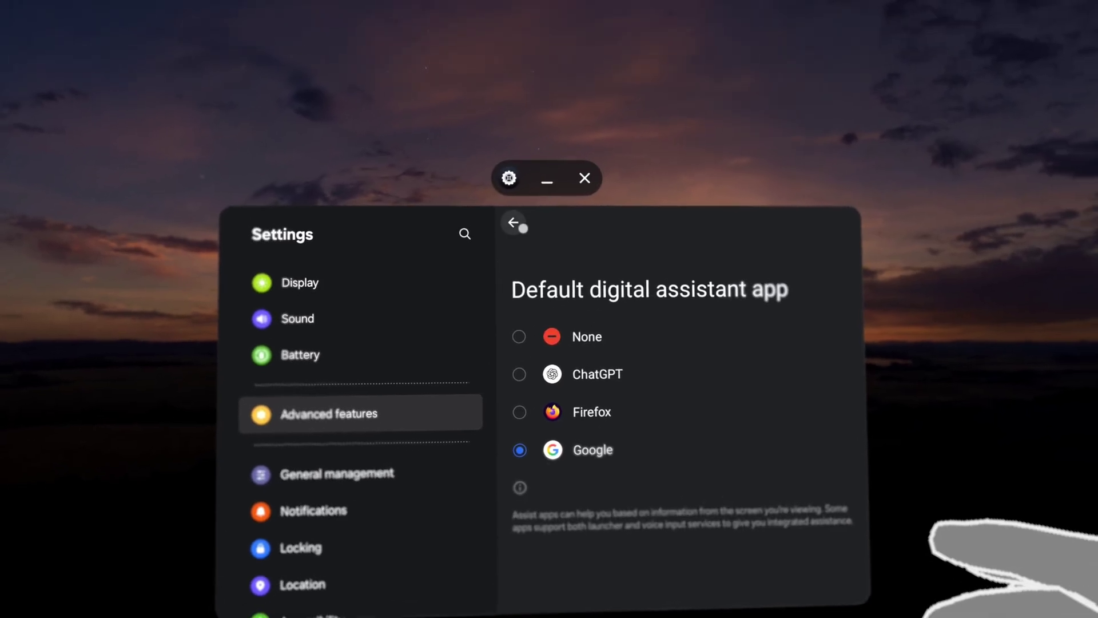
left_click(521, 227)
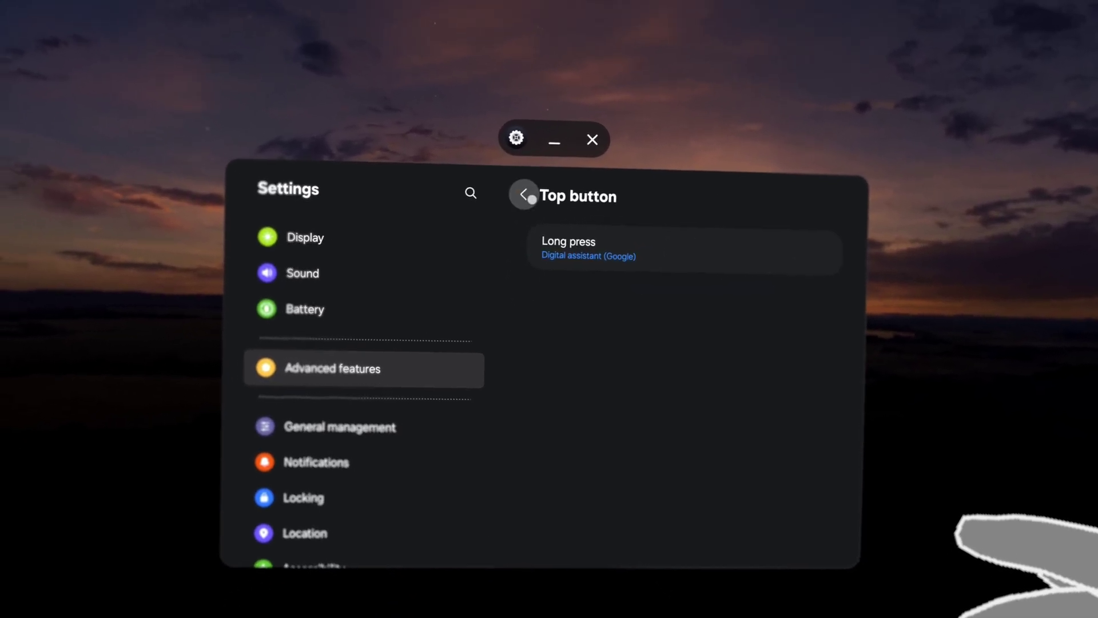
left_click(515, 210)
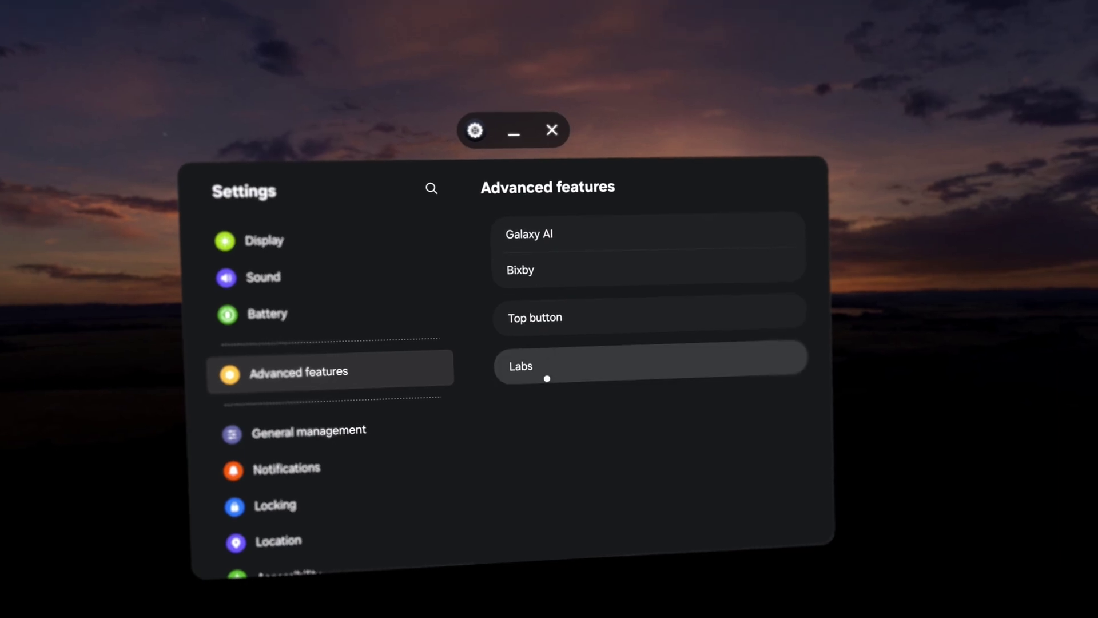
left_click(547, 378)
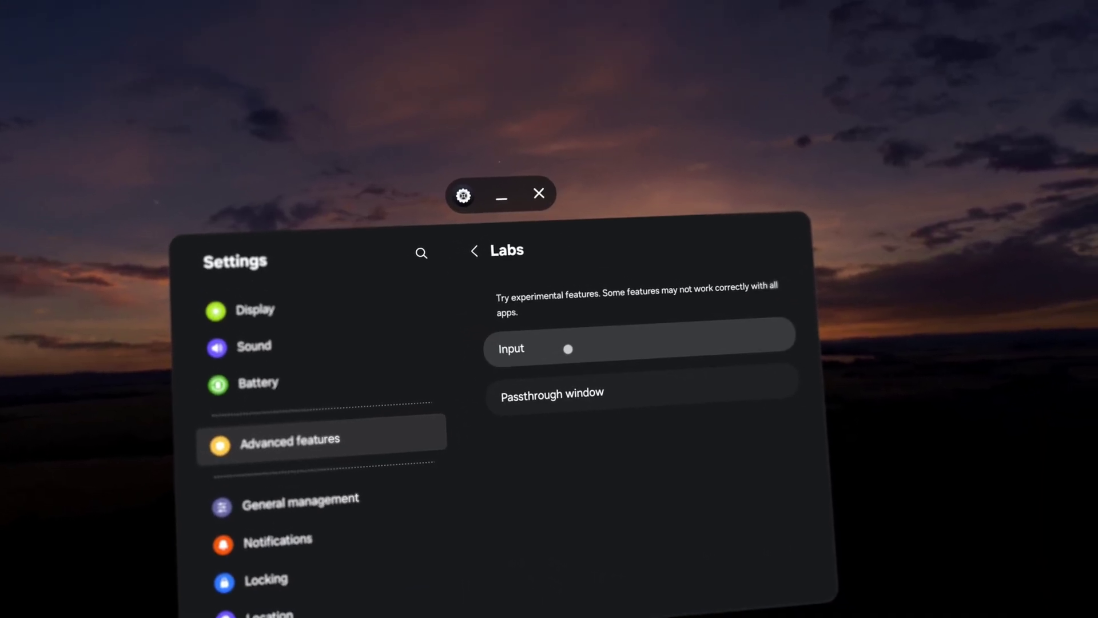
- In Labs > Input, turn Show real hands on then off, and open Use direct touch everywhere
left_click(555, 339)
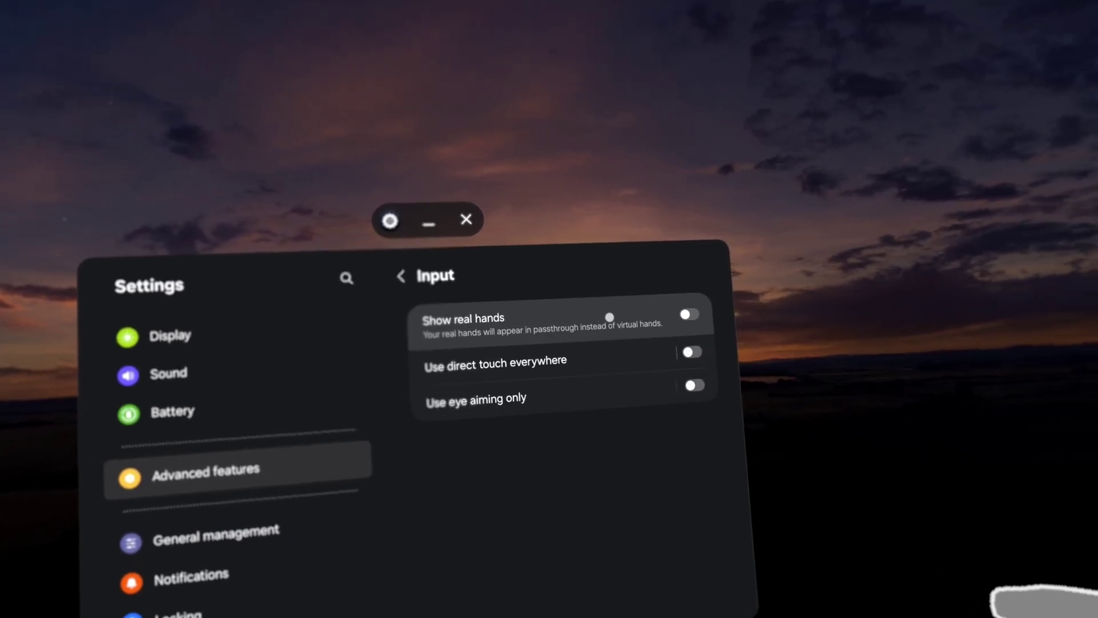
left_click(655, 297)
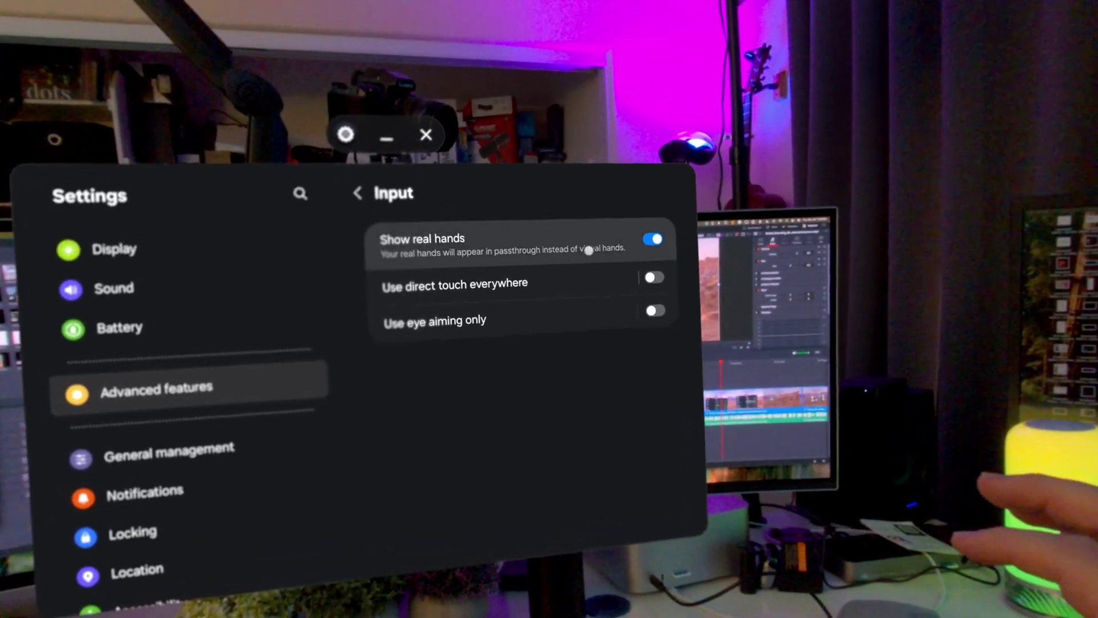
left_click(589, 250)
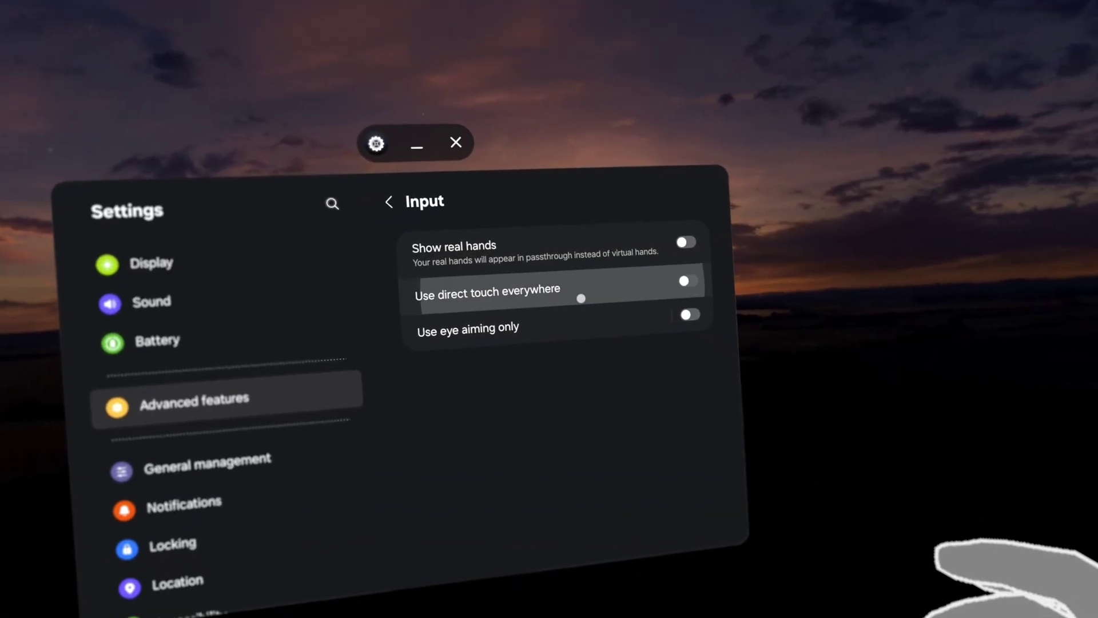
left_click(581, 298)
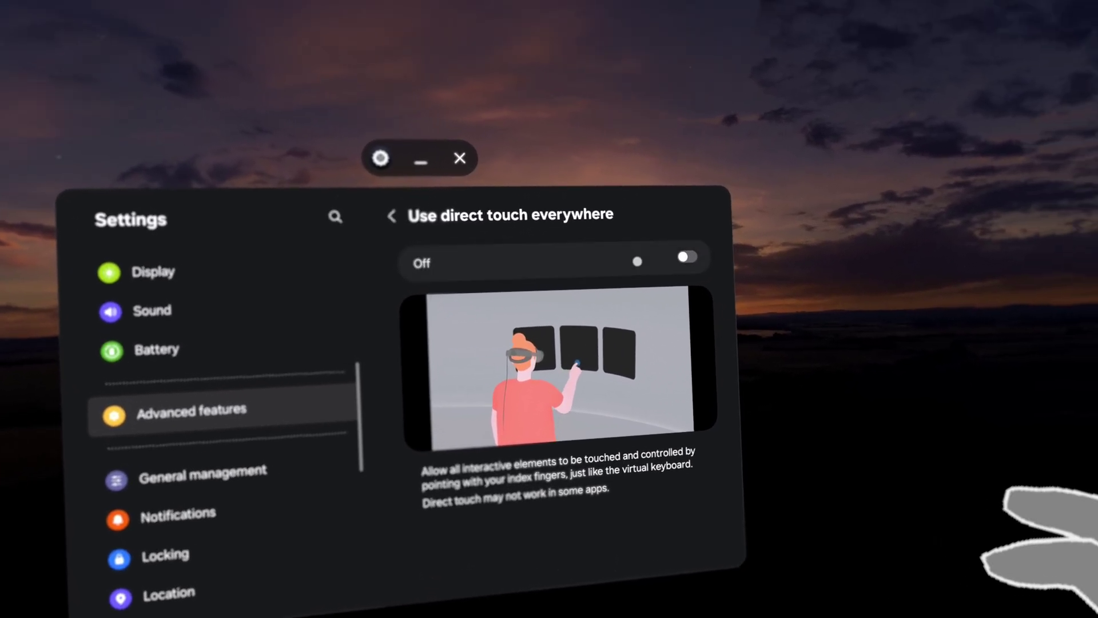
- Briefly switch Use direct touch everywhere on, turn it back off, and return to Input
left_click(669, 251)
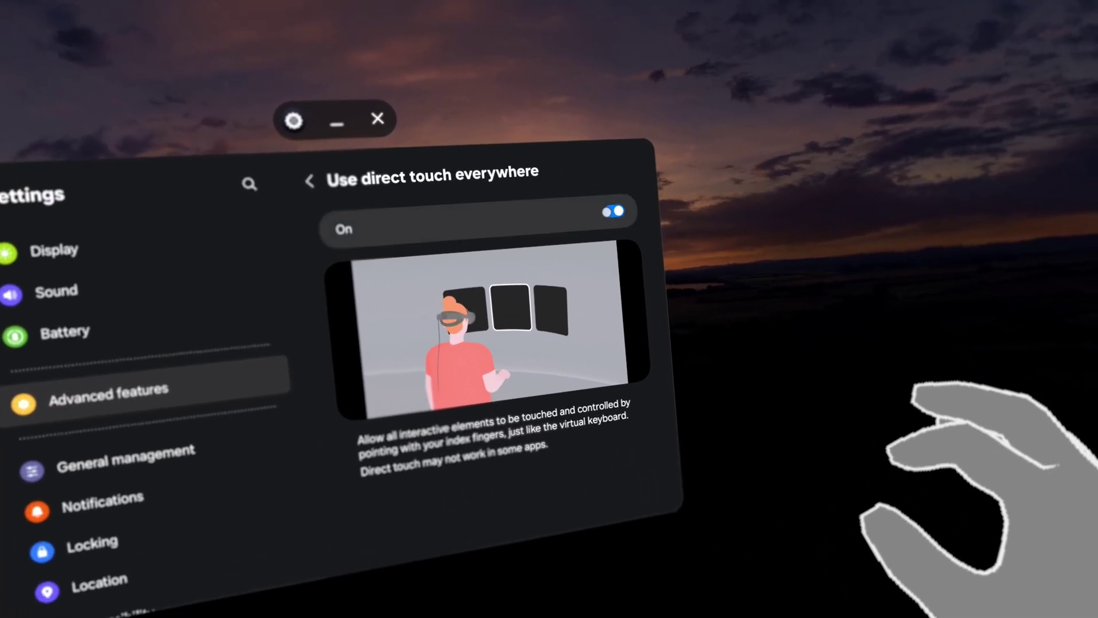
left_click(613, 211)
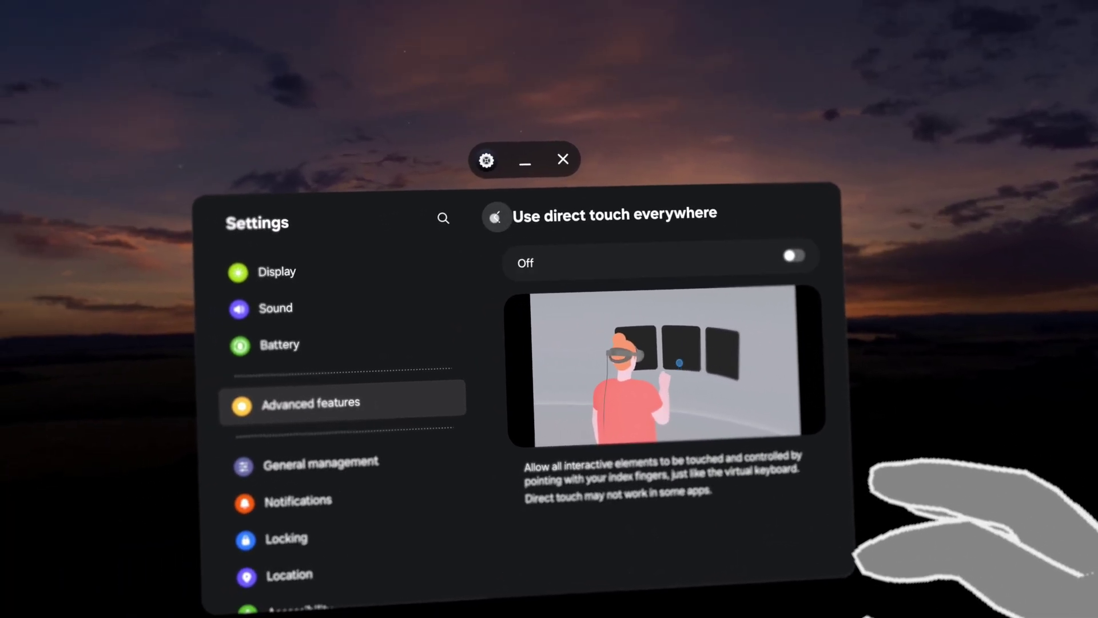
left_click(495, 217)
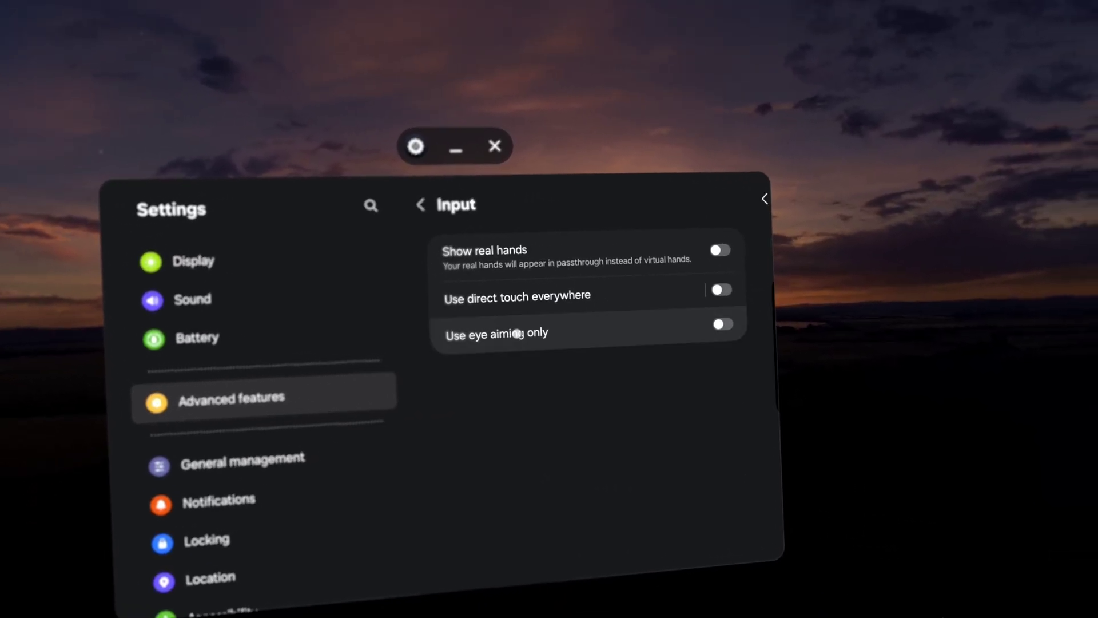
- Switch Use eye aiming only On and return to the Input list
left_click(517, 334)
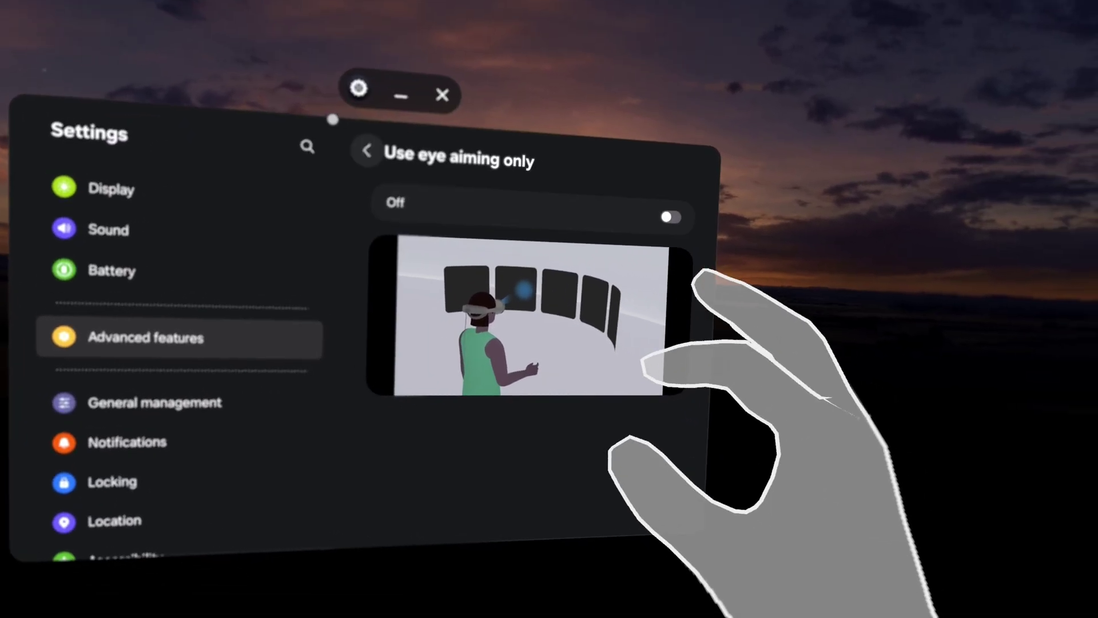
left_click(670, 216)
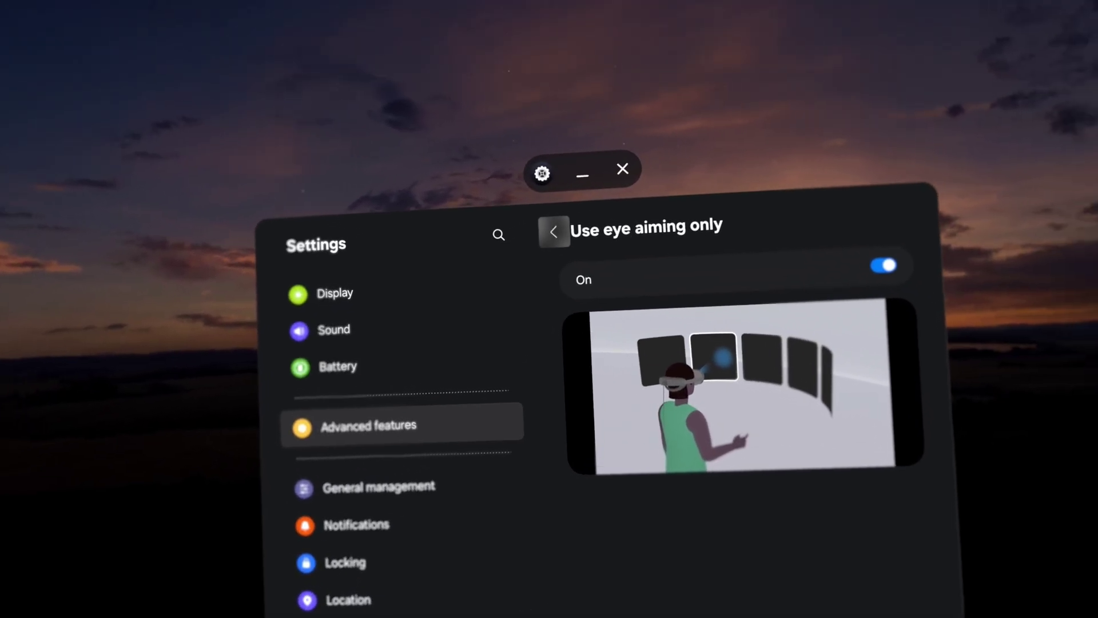
left_click(578, 236)
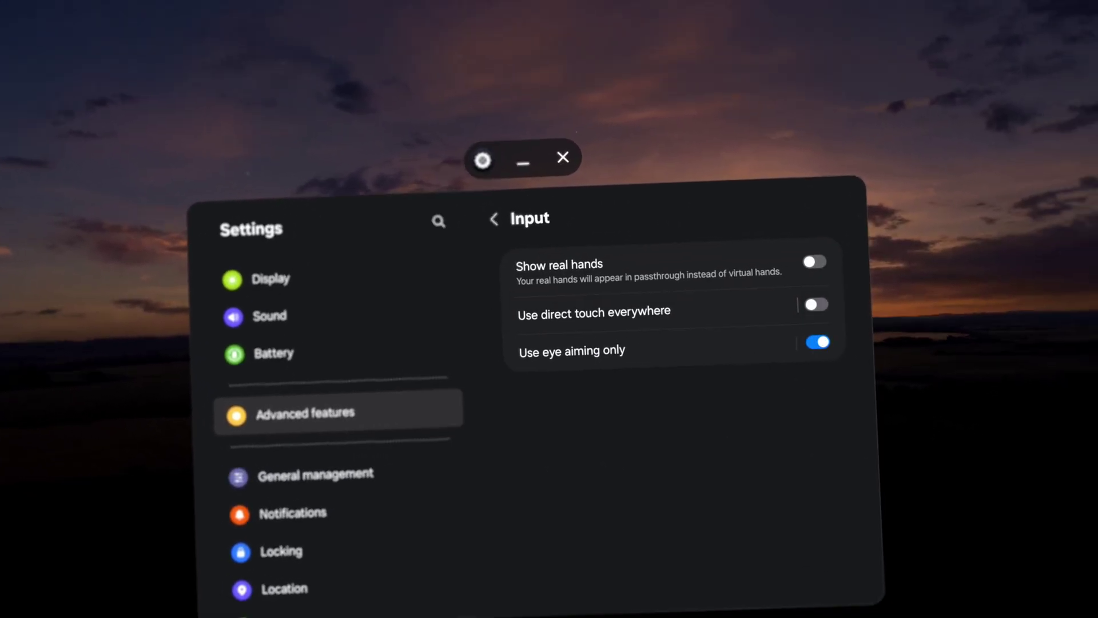
- Open Labs > Passthrough window, start its setup, dismiss it, and leave passthrough off
left_click(536, 213)
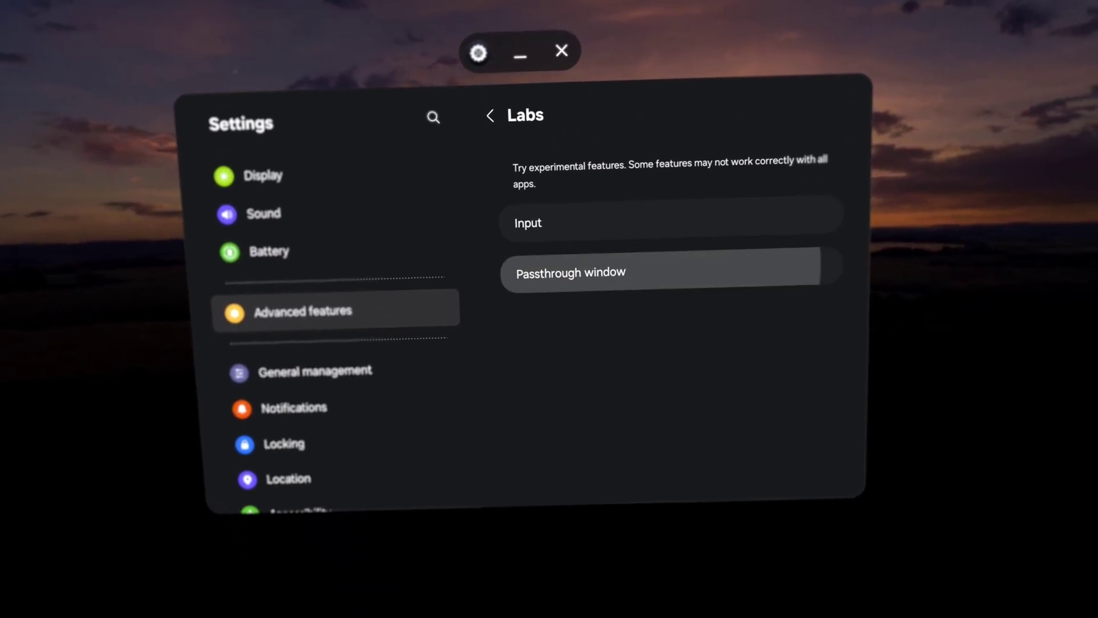
left_click(572, 272)
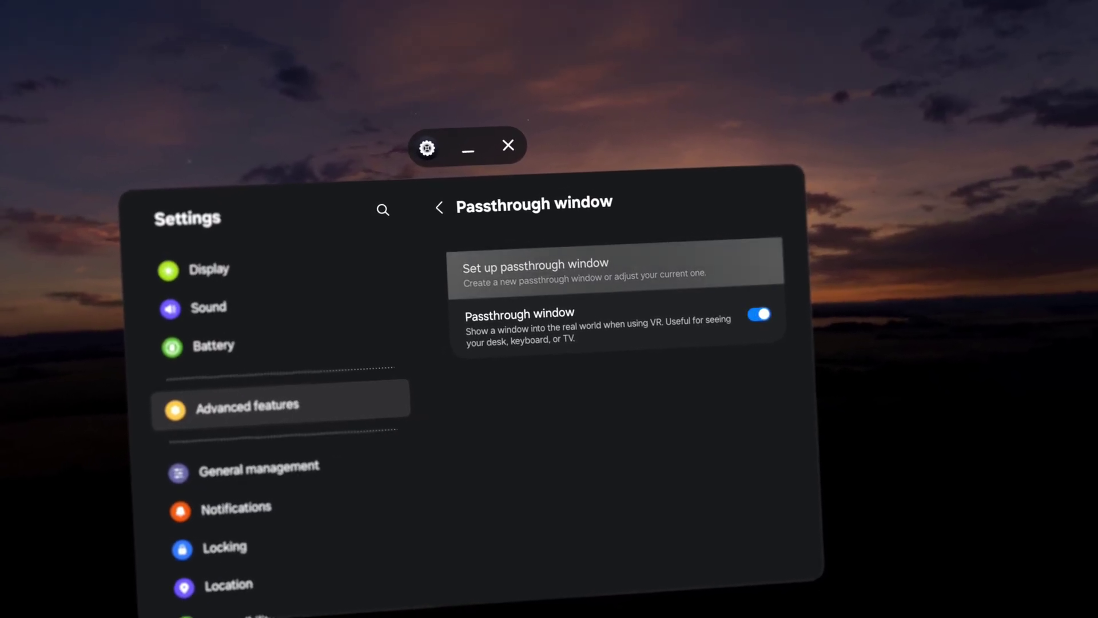
left_click(572, 269)
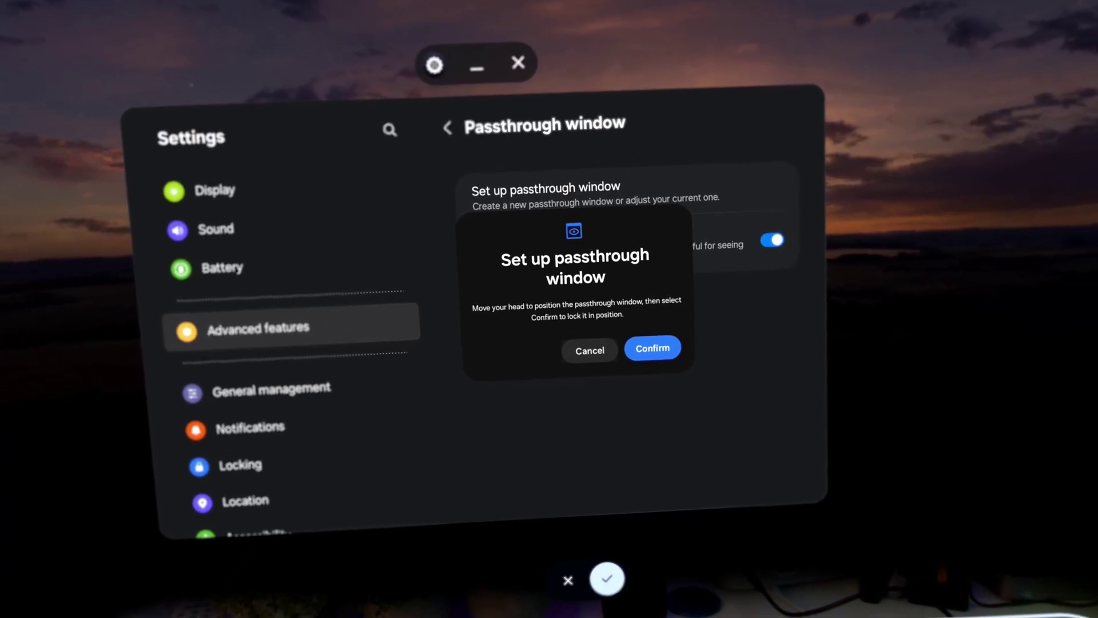
left_click(607, 579)
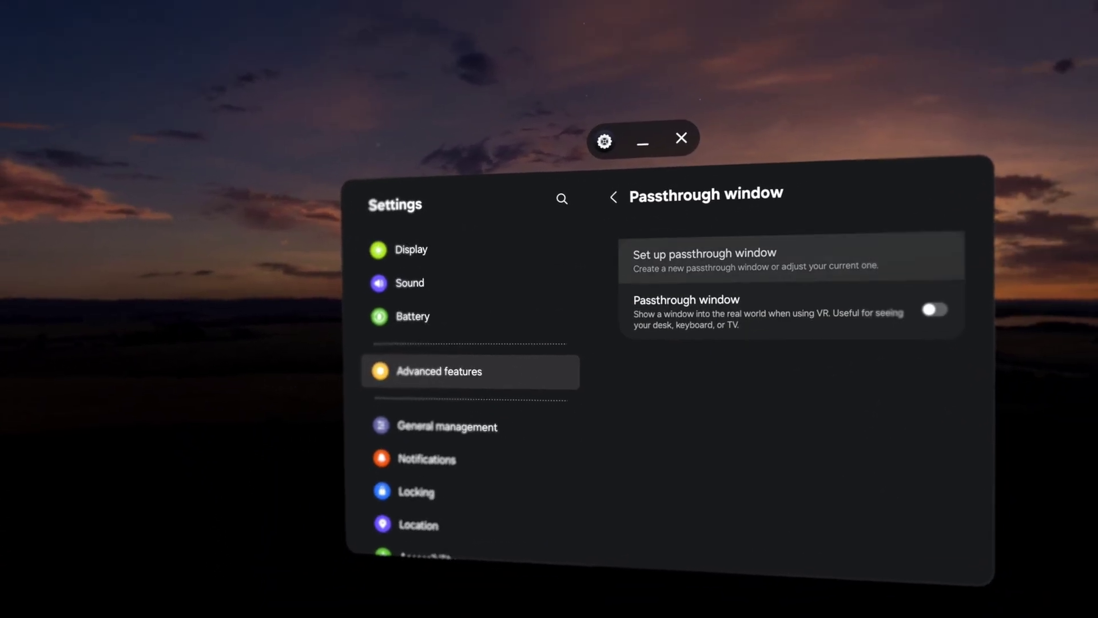
left_click(615, 182)
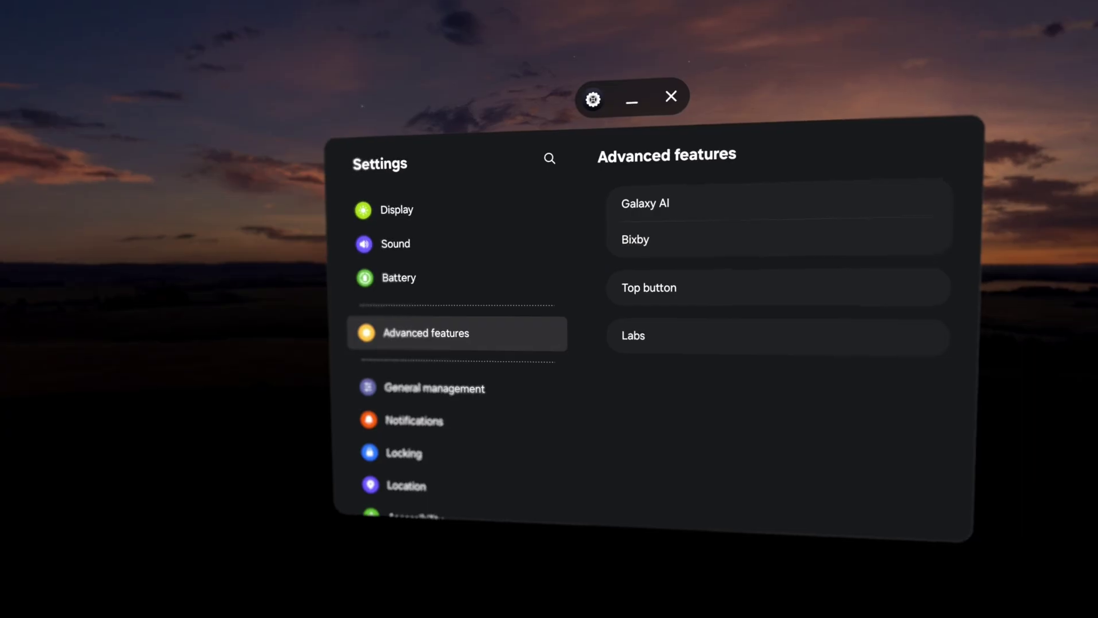
- Turn Use eye aiming only back off in Labs > Input
left_click(541, 367)
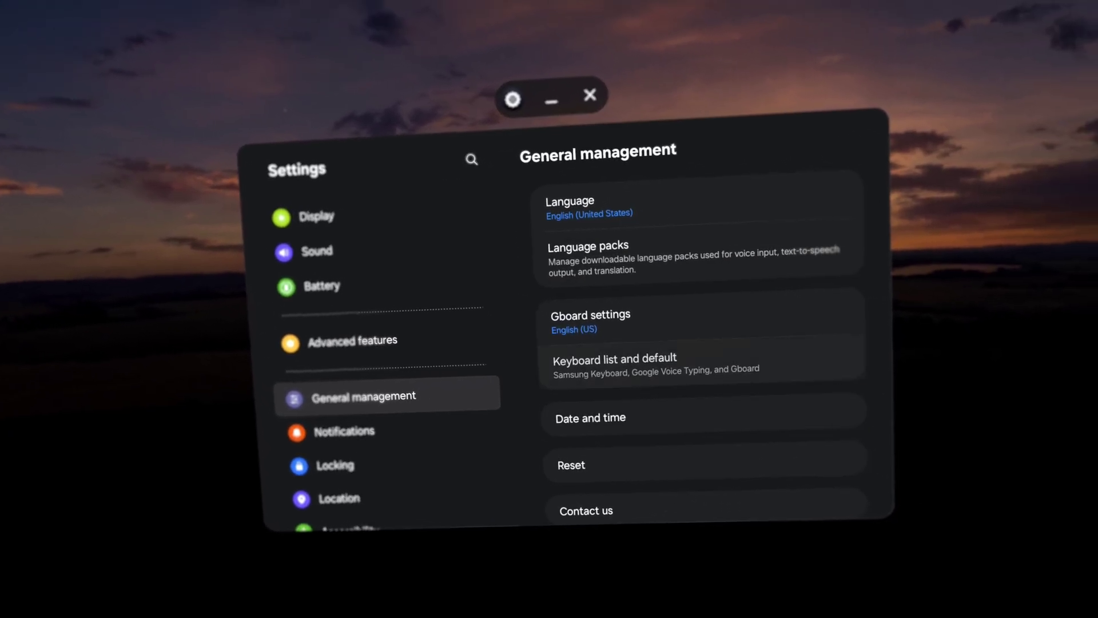
left_click(509, 337)
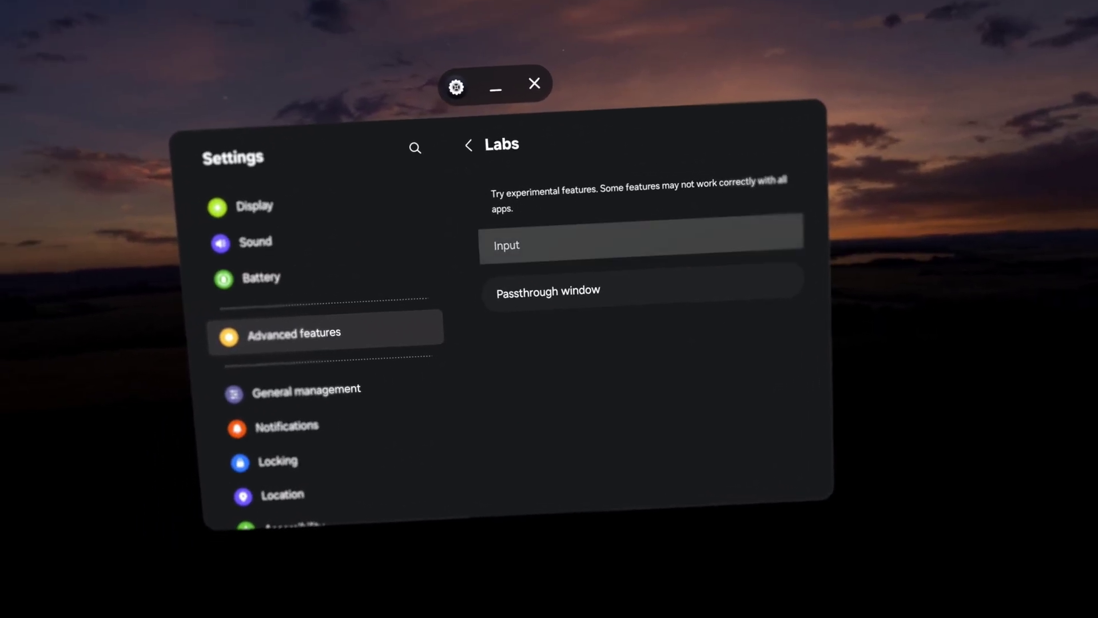
left_click(583, 207)
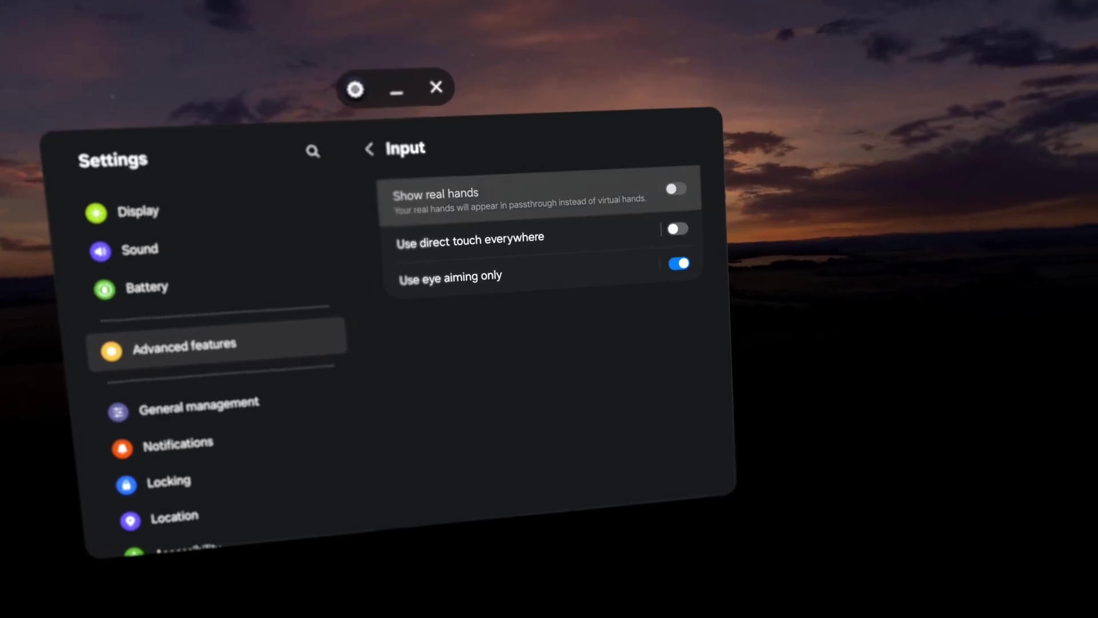
left_click(663, 224)
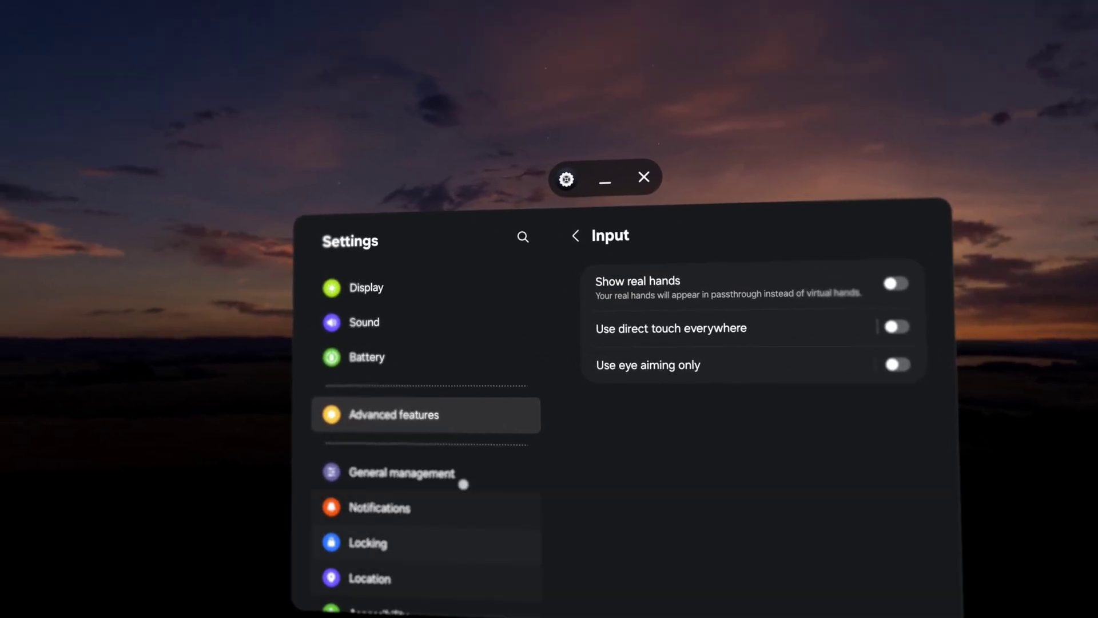
left_click(574, 230)
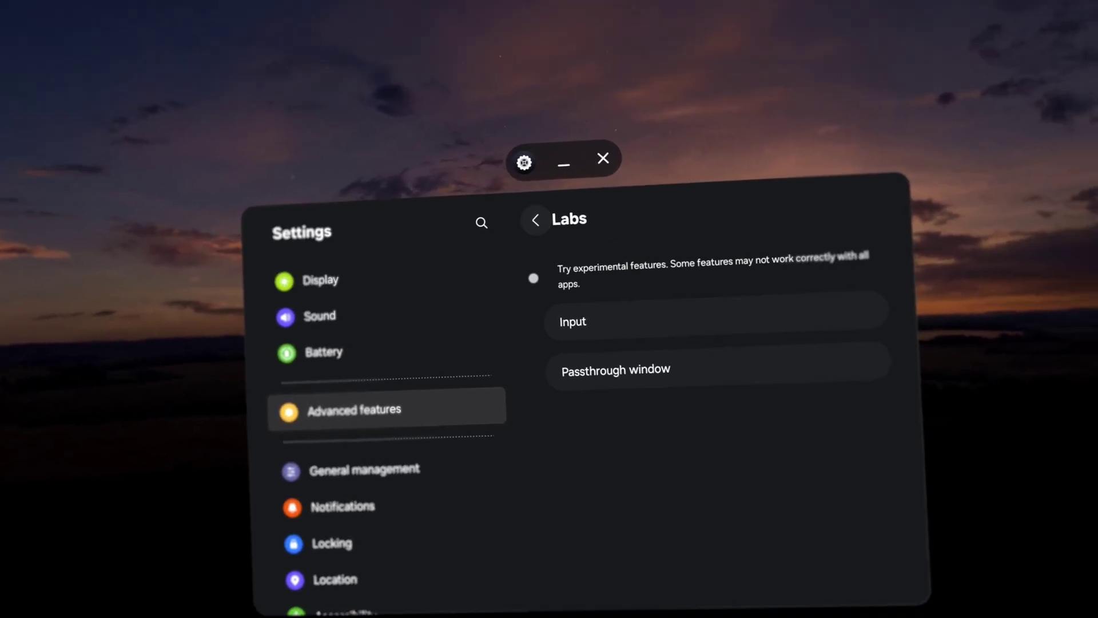
- Go to General management and open the Notifications settings
left_click(533, 228)
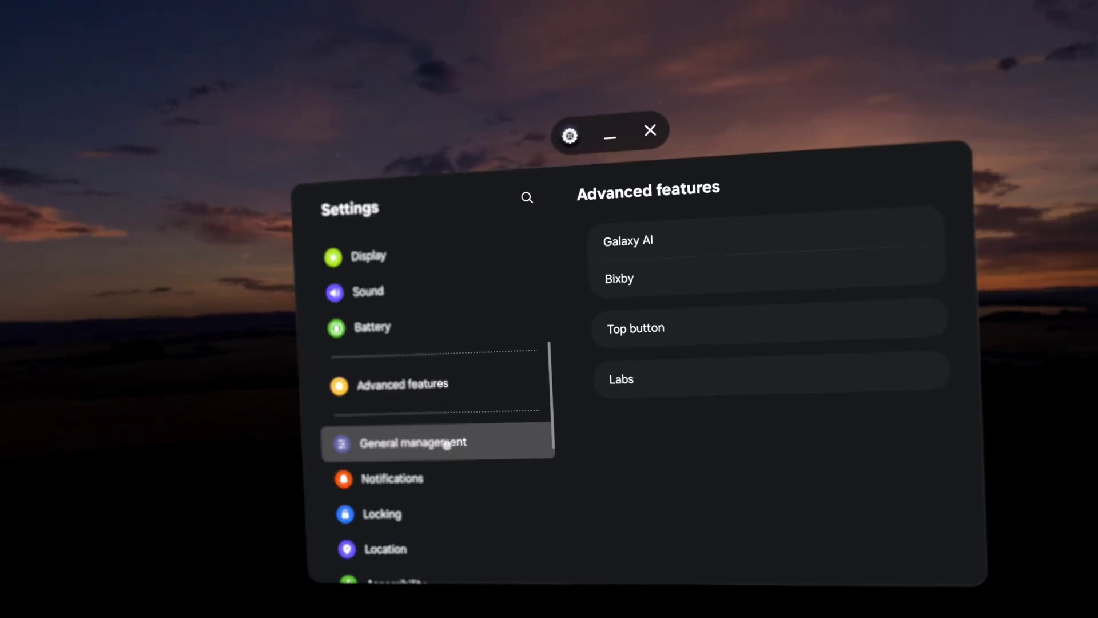
left_click(510, 444)
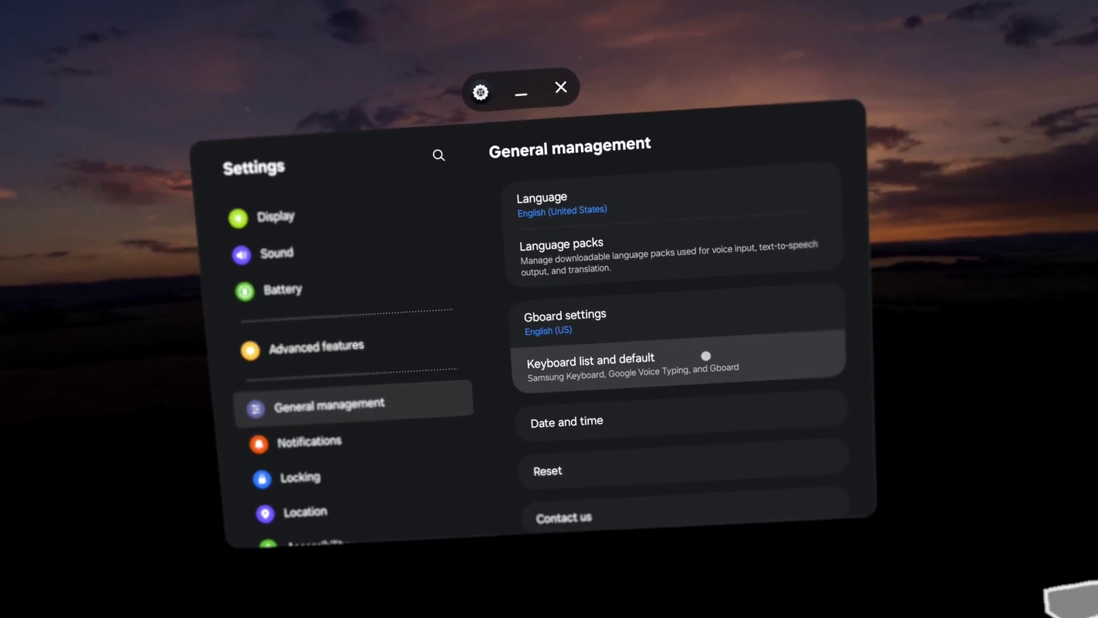
scroll(715, 336, "down", 2)
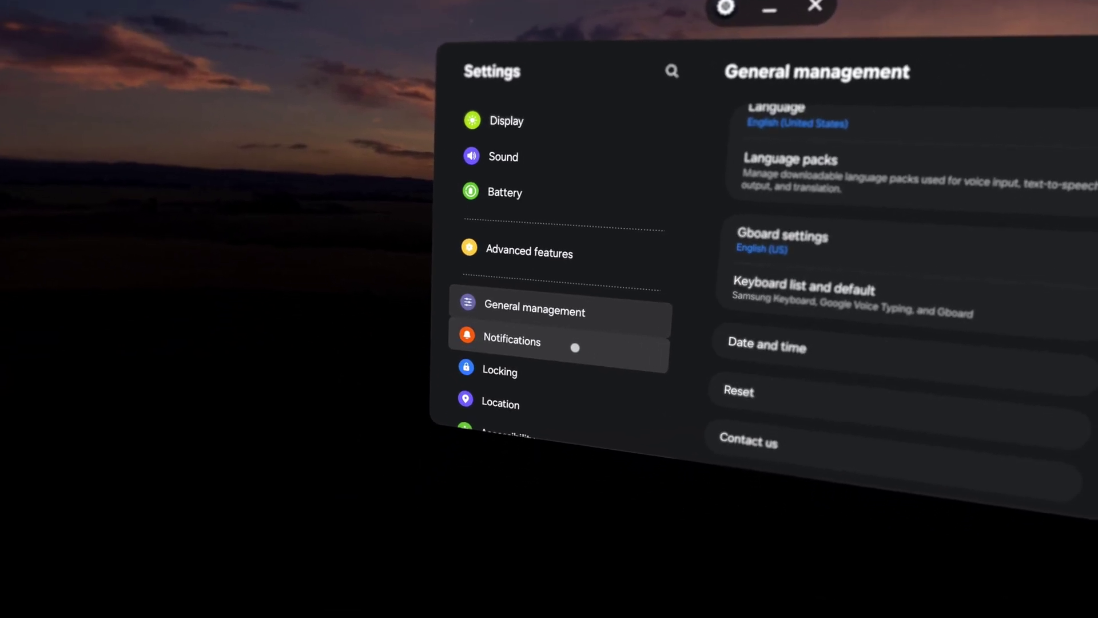
left_click(597, 382)
- In Notifications settings, switch off app notifications for the topmost app in the list
left_click(527, 367)
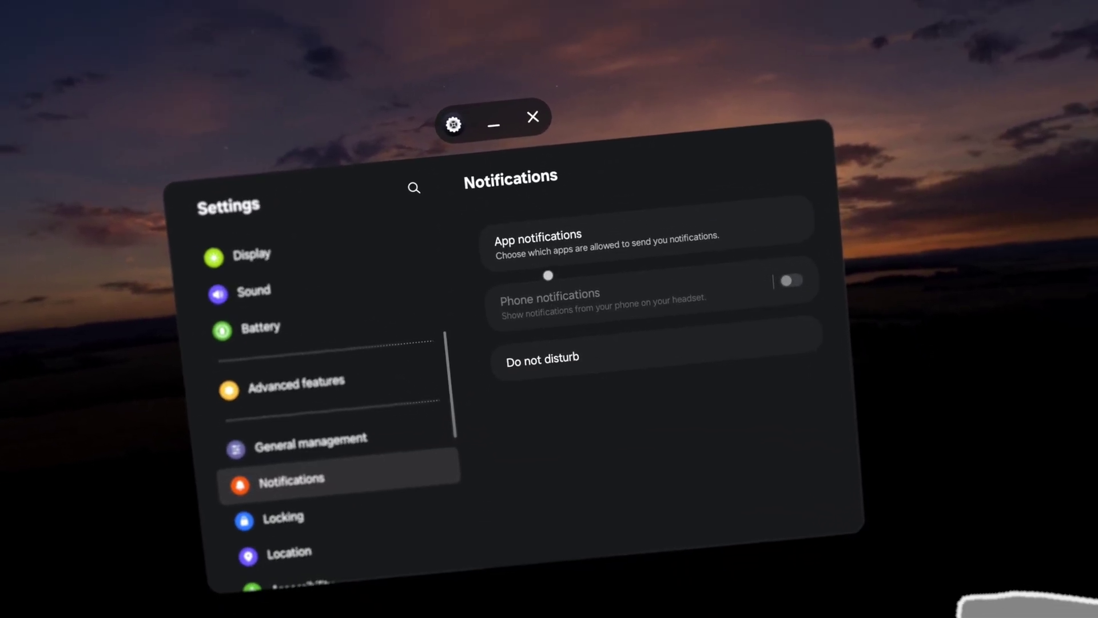
left_click(549, 257)
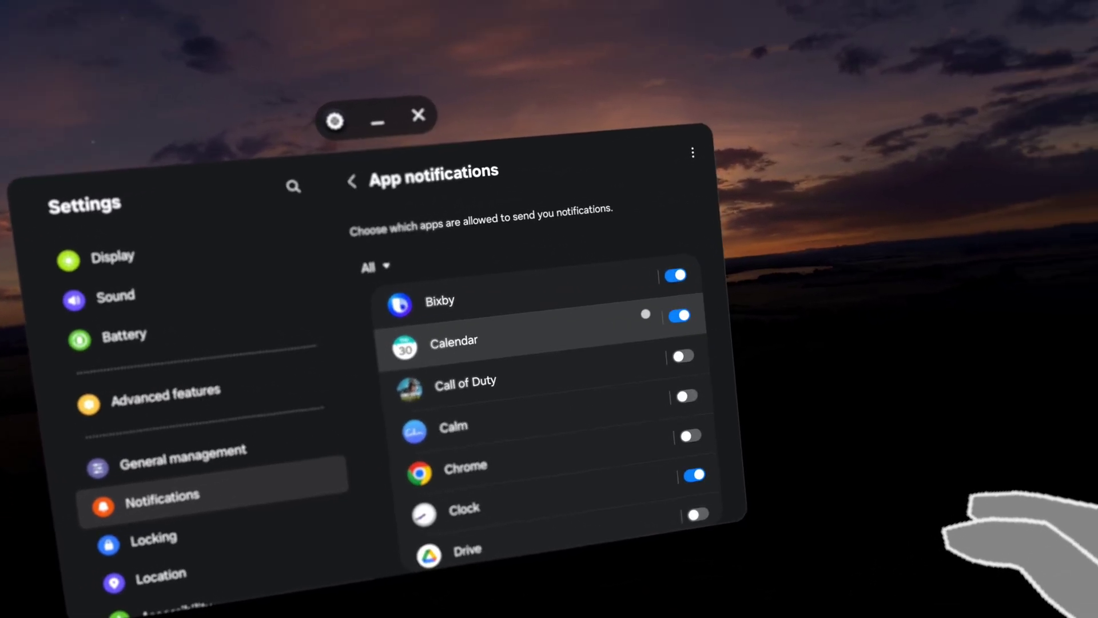
left_click(648, 264)
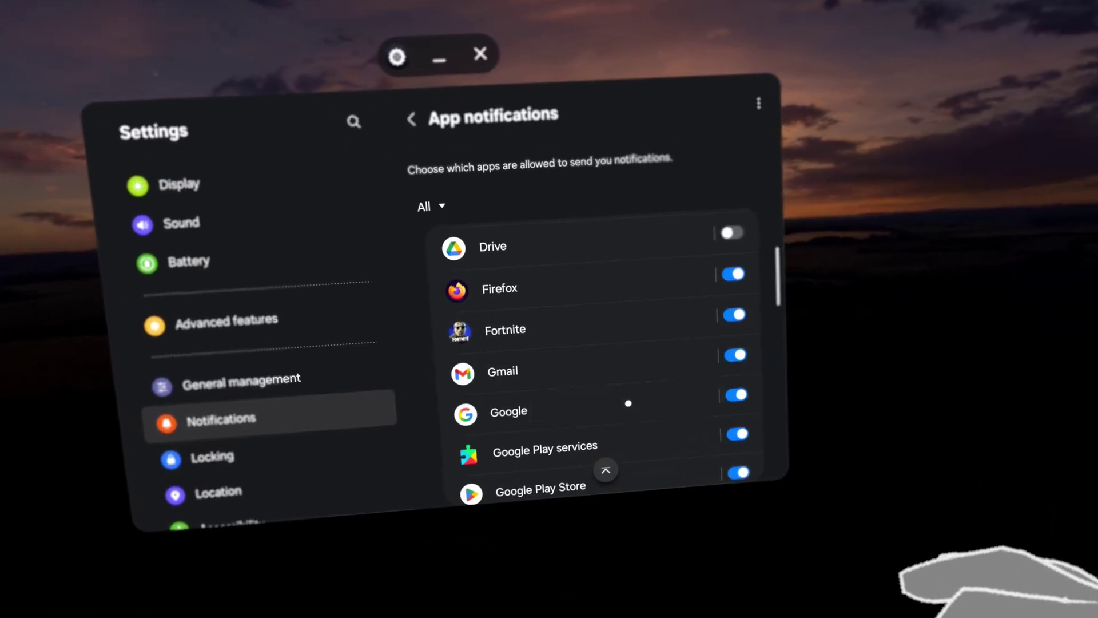
- Scroll through the remaining app notification list, then go back and move on to Locking settings
scroll(635, 309, "down", 3)
scroll(638, 323, "down", 5)
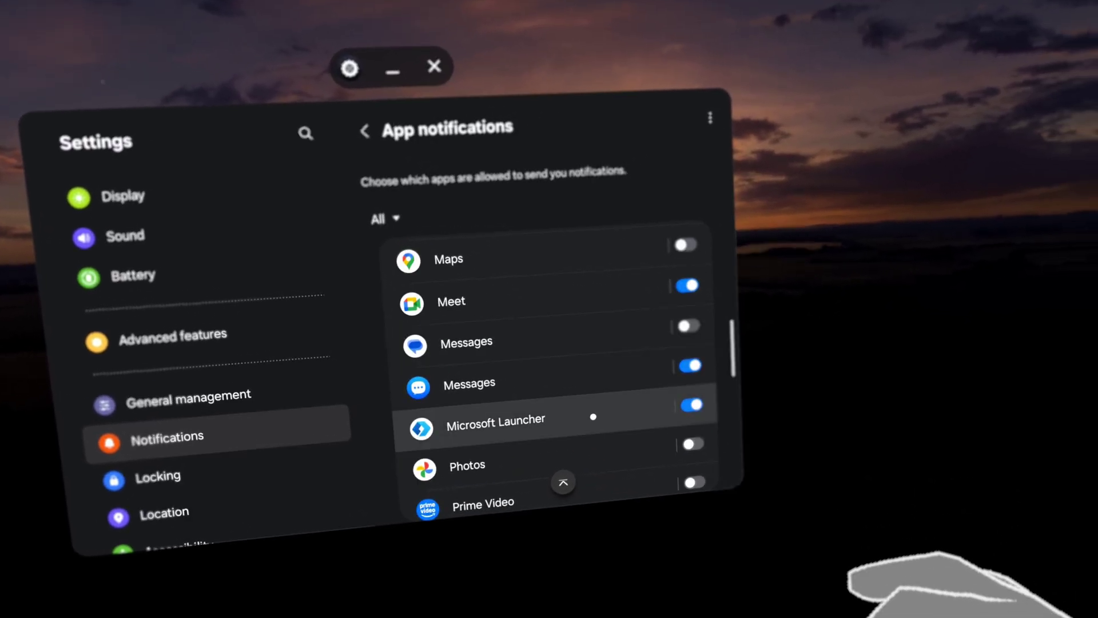
scroll(594, 421, "down", 3)
scroll(600, 405, "down", 4)
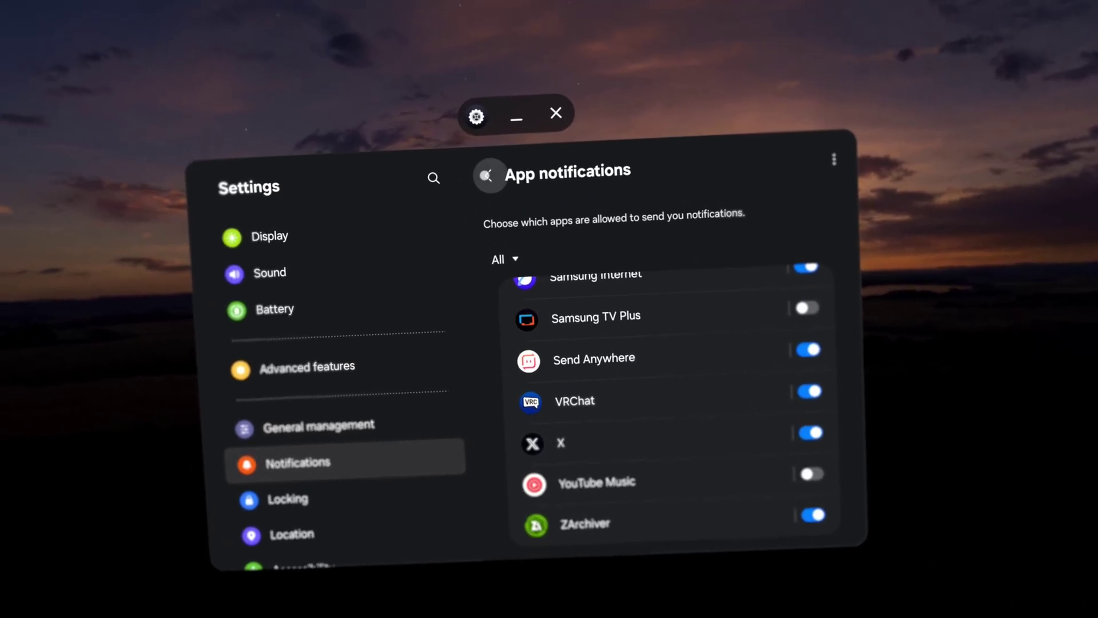
left_click(485, 175)
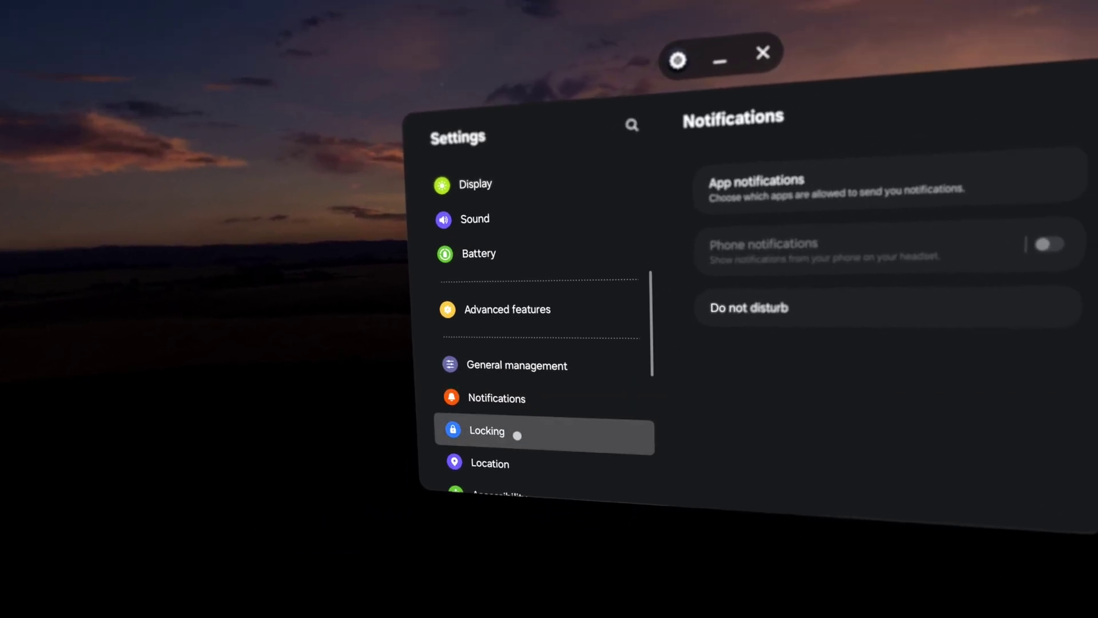
left_click(517, 435)
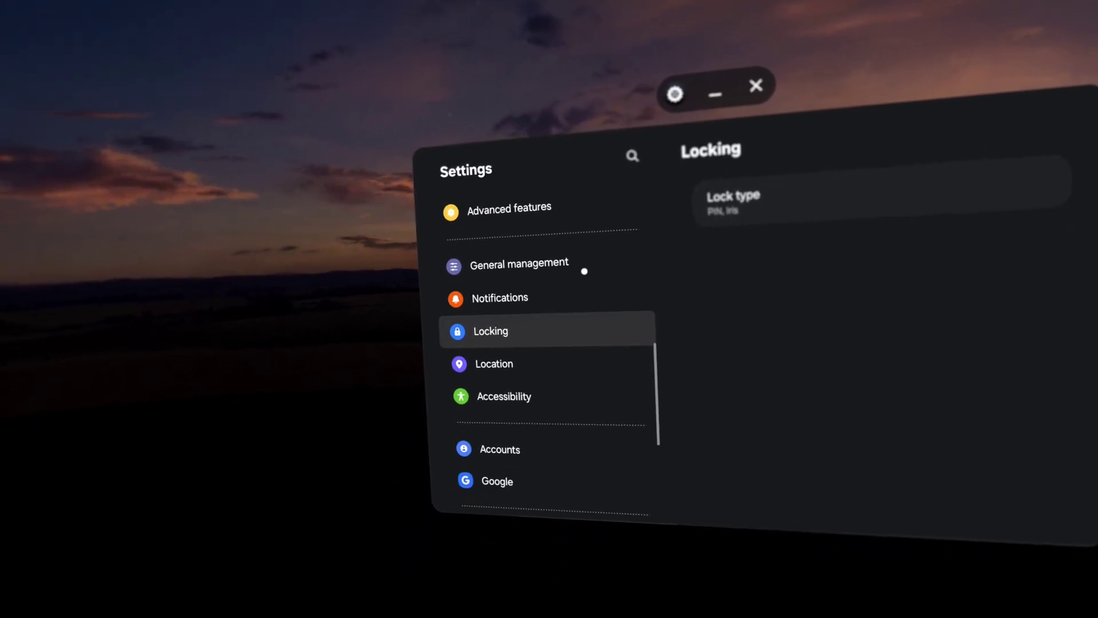
- Look through the Location and Accessibility settings pages, scrolling down the sidebar
scroll(584, 271, "down", 1)
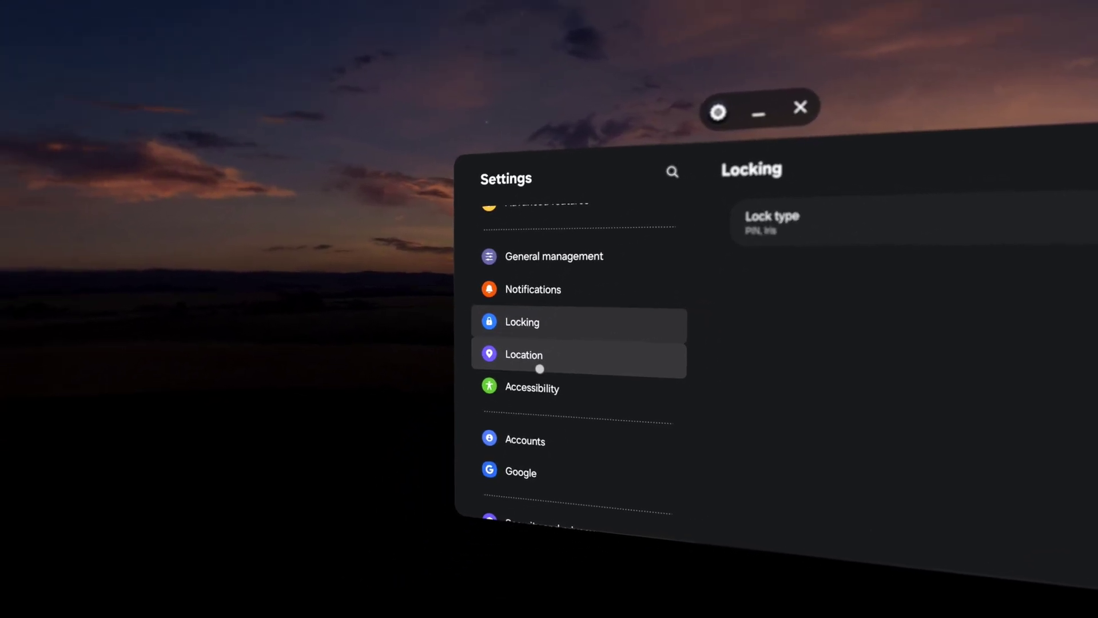
left_click(499, 370)
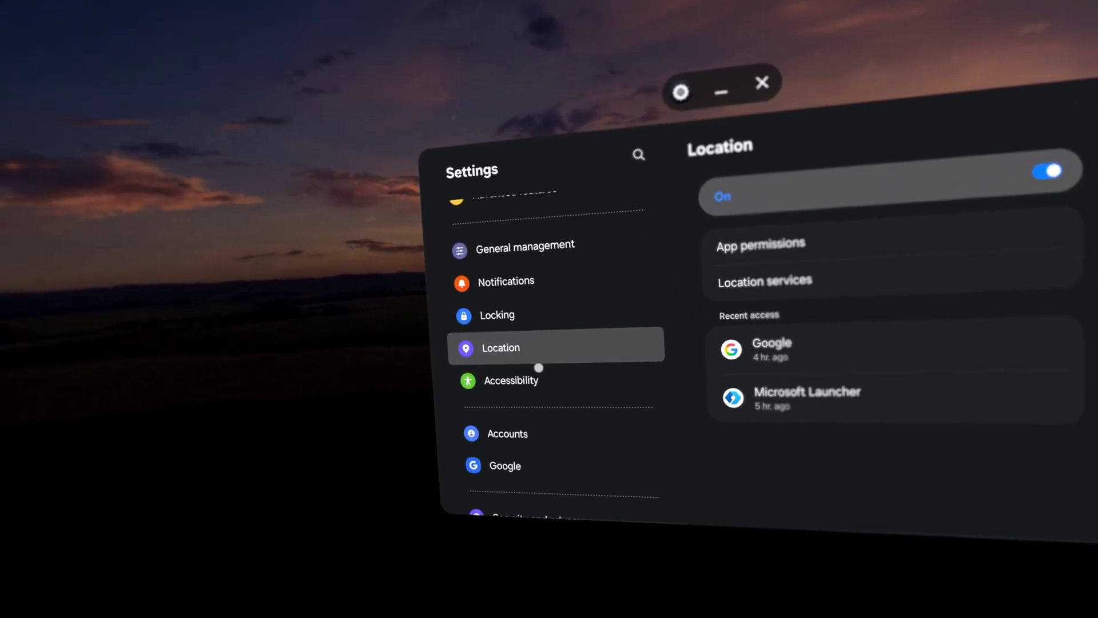
left_click(481, 400)
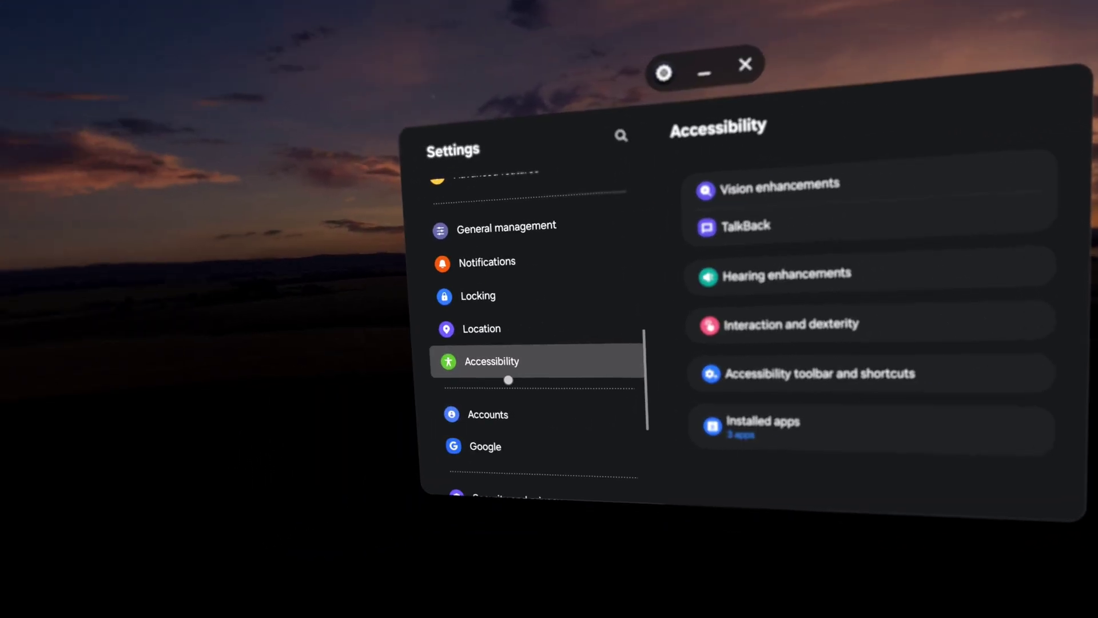
left_click_drag(575, 438, 582, 346)
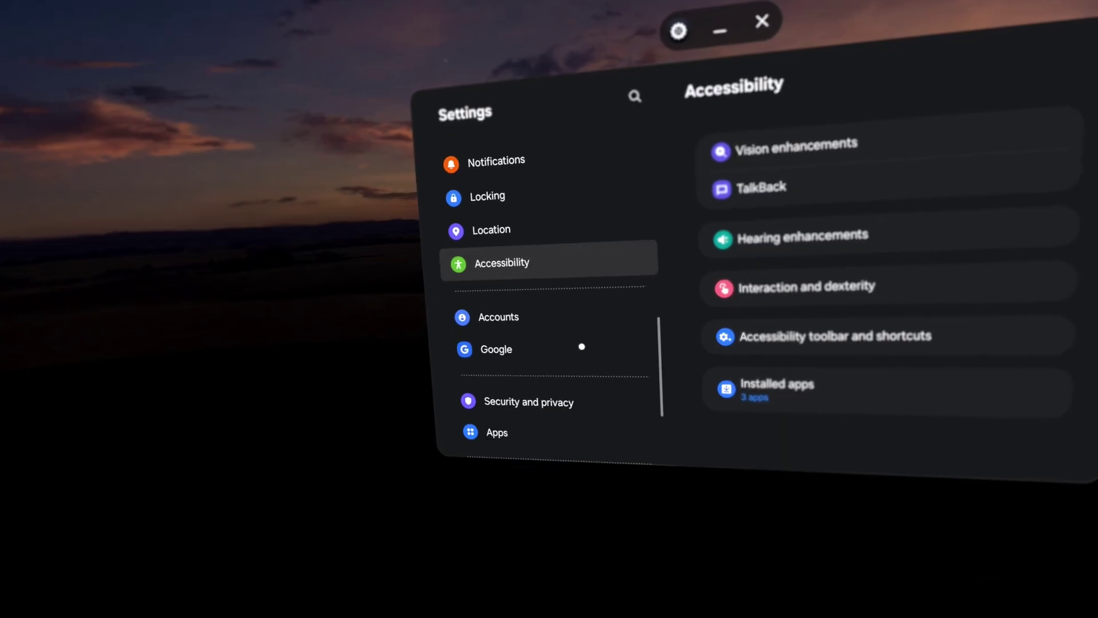
left_click_drag(566, 299, 560, 249)
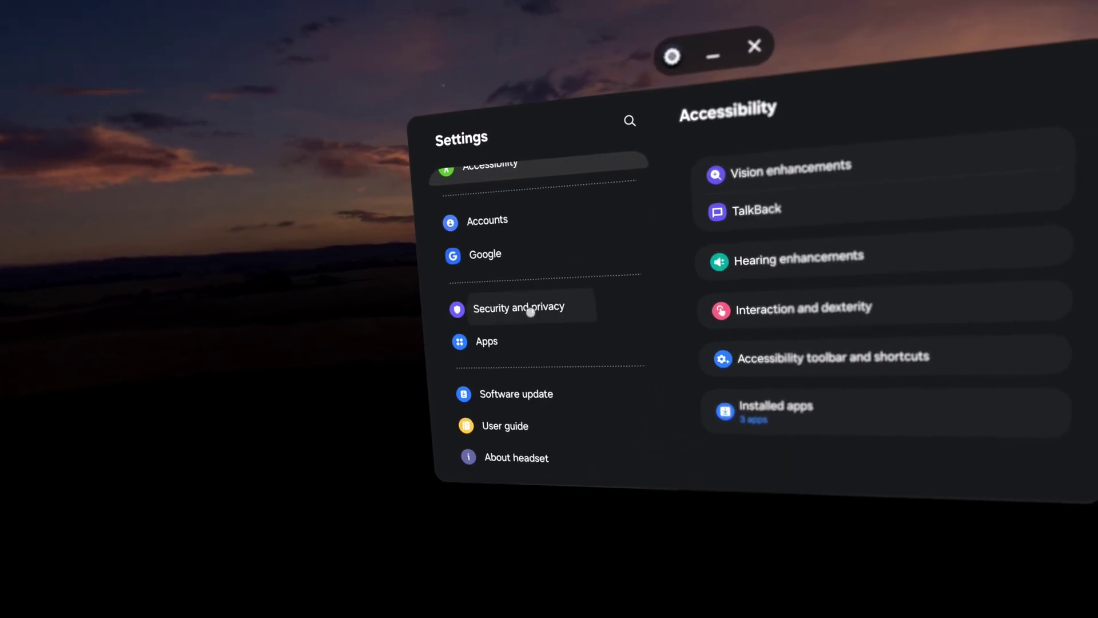
- Review the Security and privacy page showing Looks good, with Device unlock, Privacy and Iris options
left_click(526, 309)
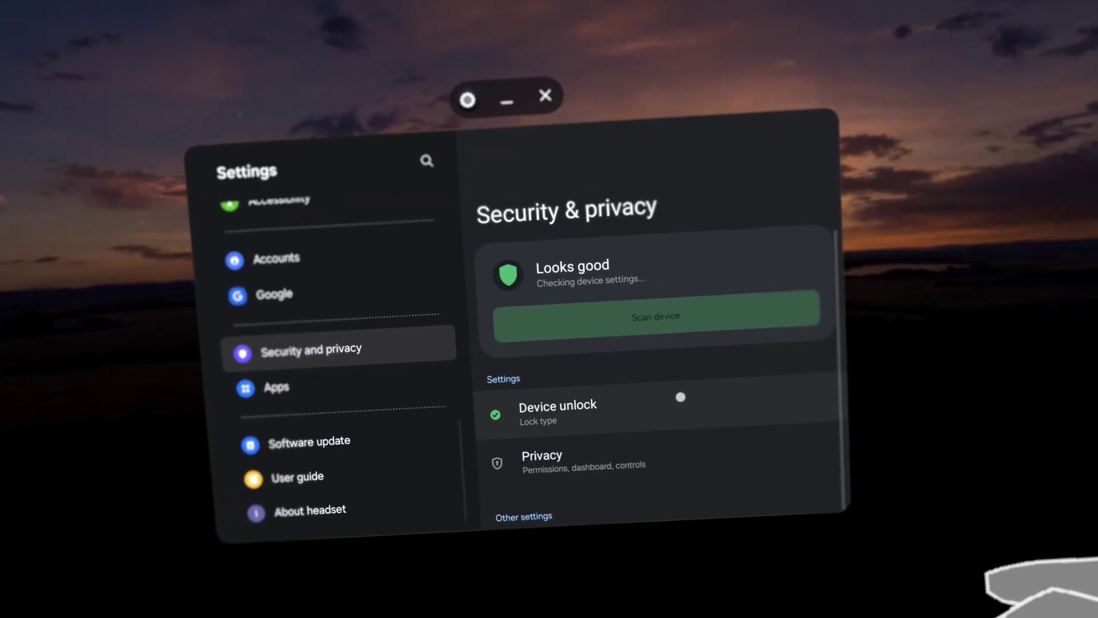
left_click_drag(663, 374, 633, 240)
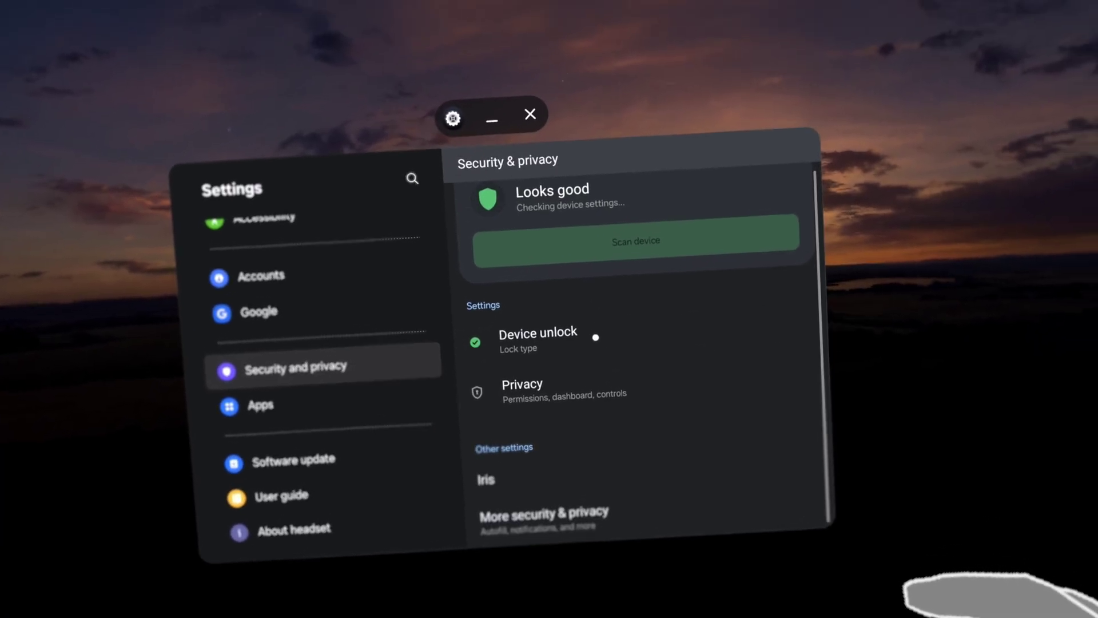
left_click_drag(596, 336, 591, 473)
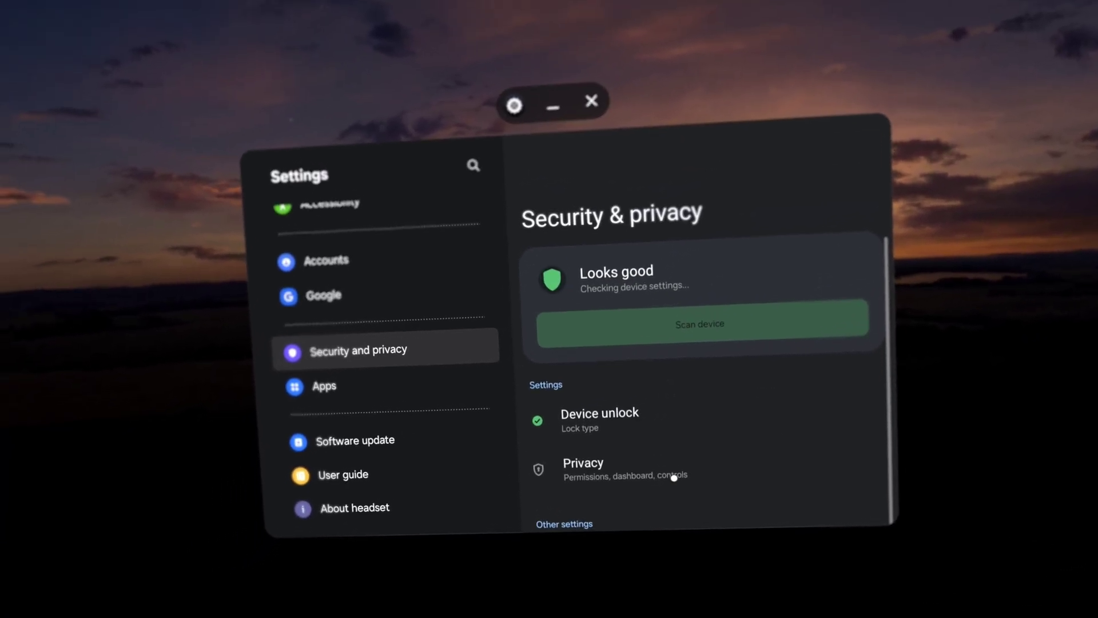
left_click_drag(674, 478, 637, 262)
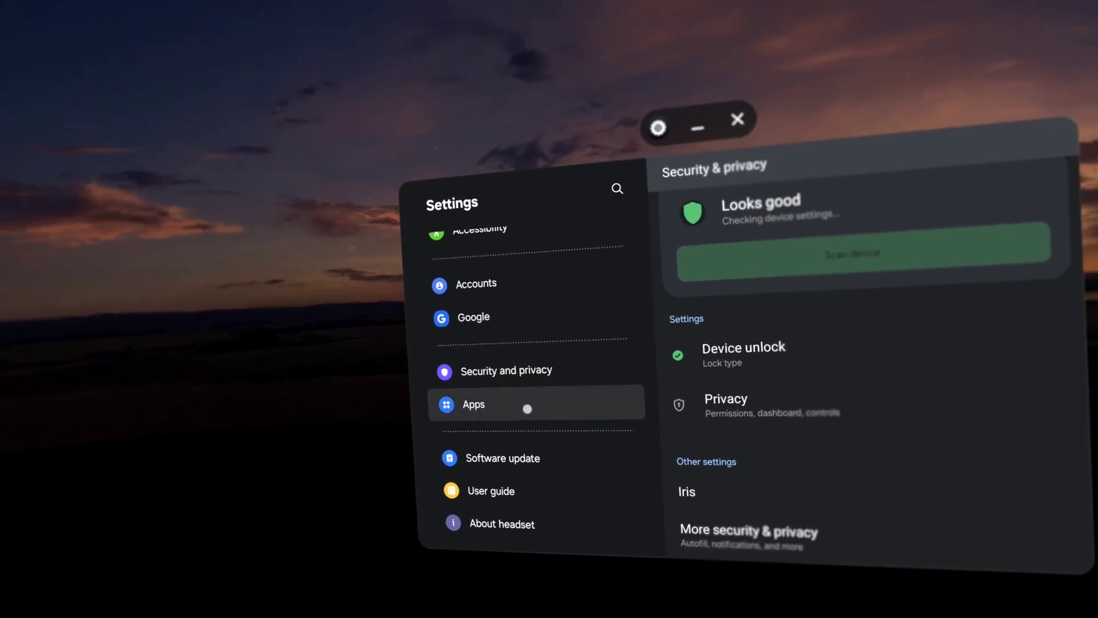
left_click(543, 342)
- Check default apps: view browser choices (Chrome), then the home app choices (Microsoft Launcher)
left_click(565, 294)
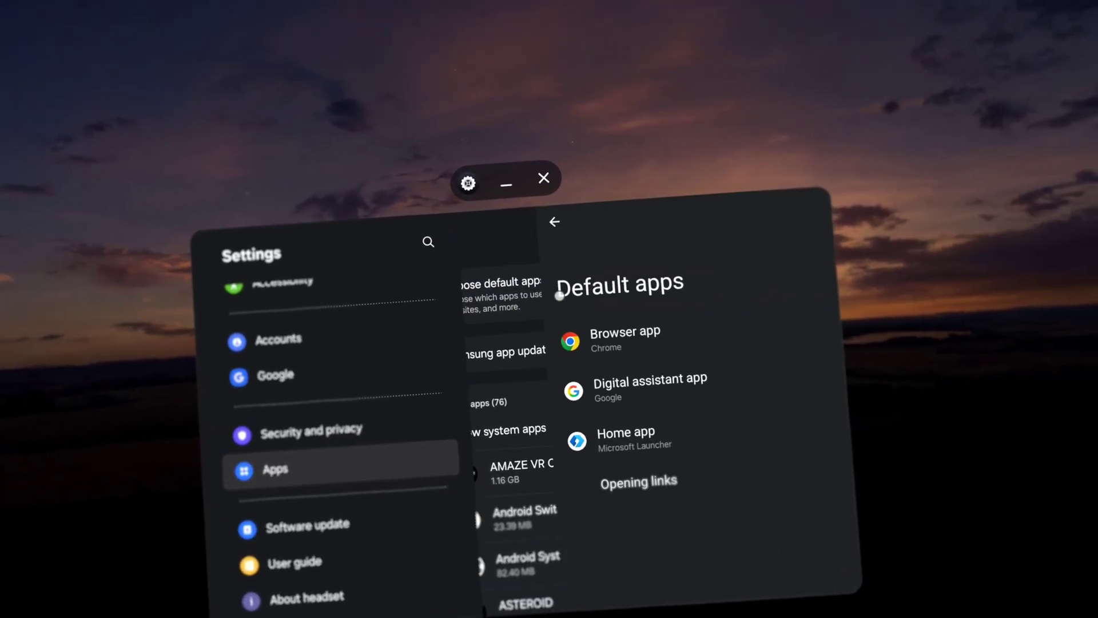
left_click(574, 300)
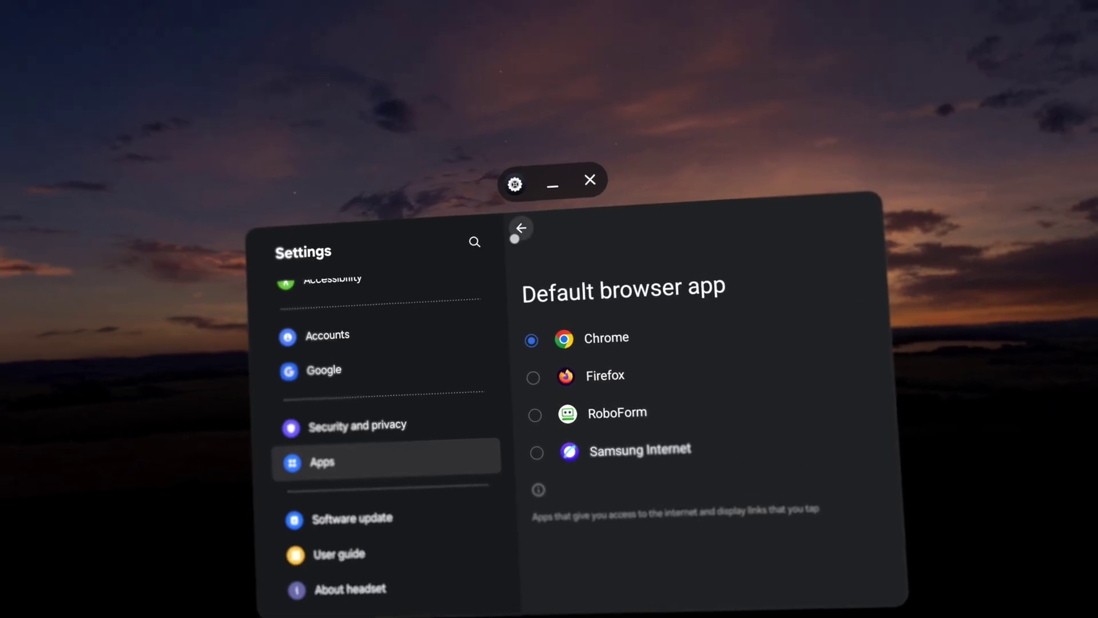
left_click(523, 222)
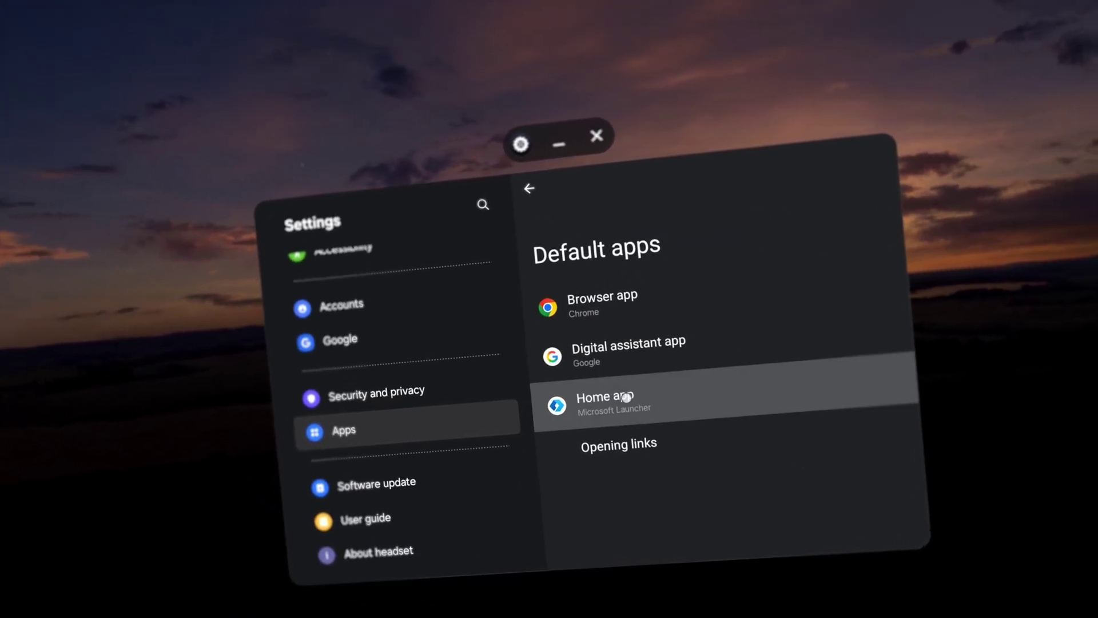
left_click(563, 399)
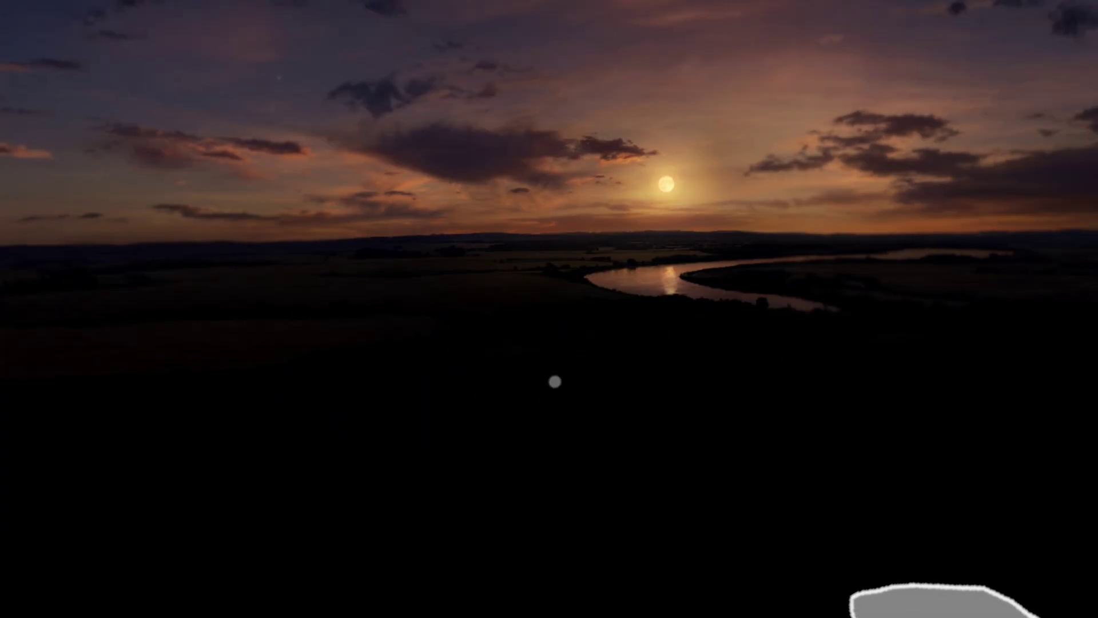
- Confirm the software is up to date, then launch the online User guide on samsung.com
scroll(608, 341, "down", 5)
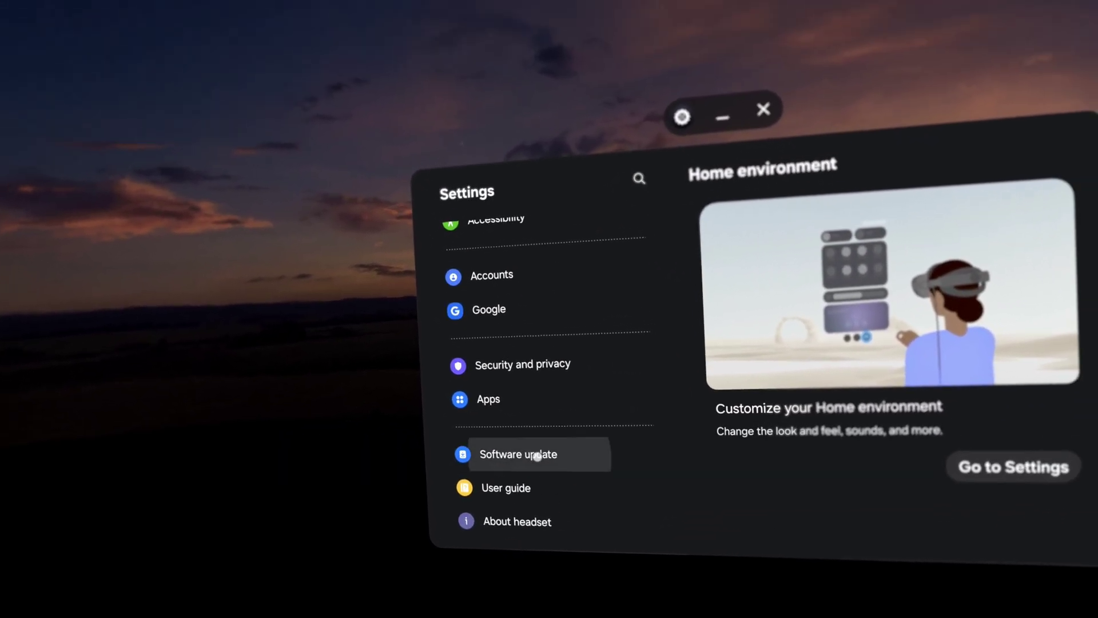
left_click(562, 407)
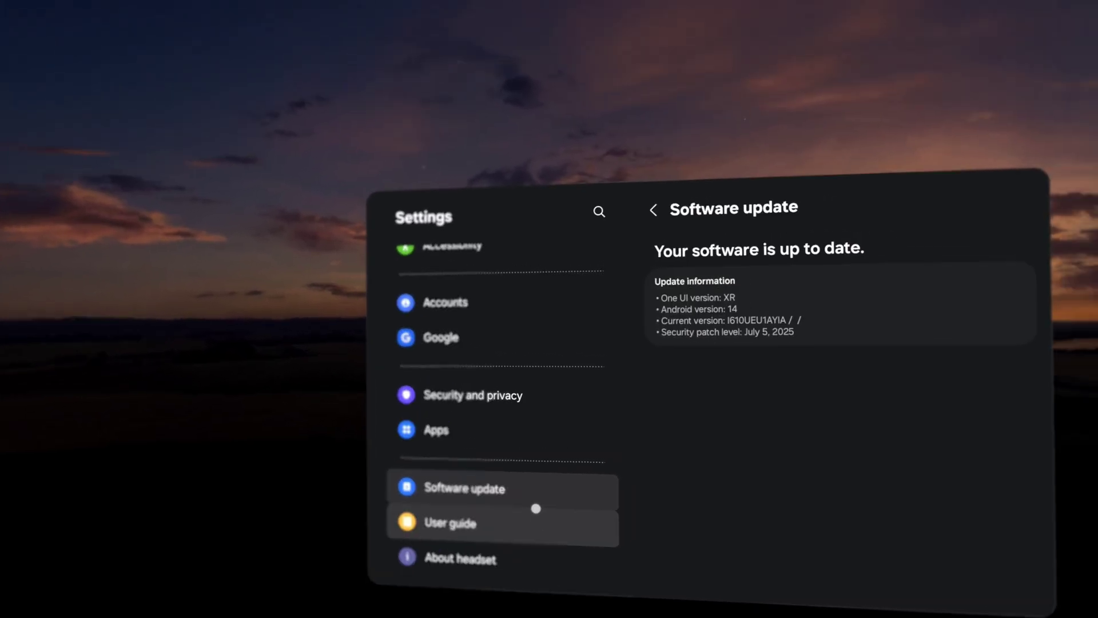
left_click(607, 495)
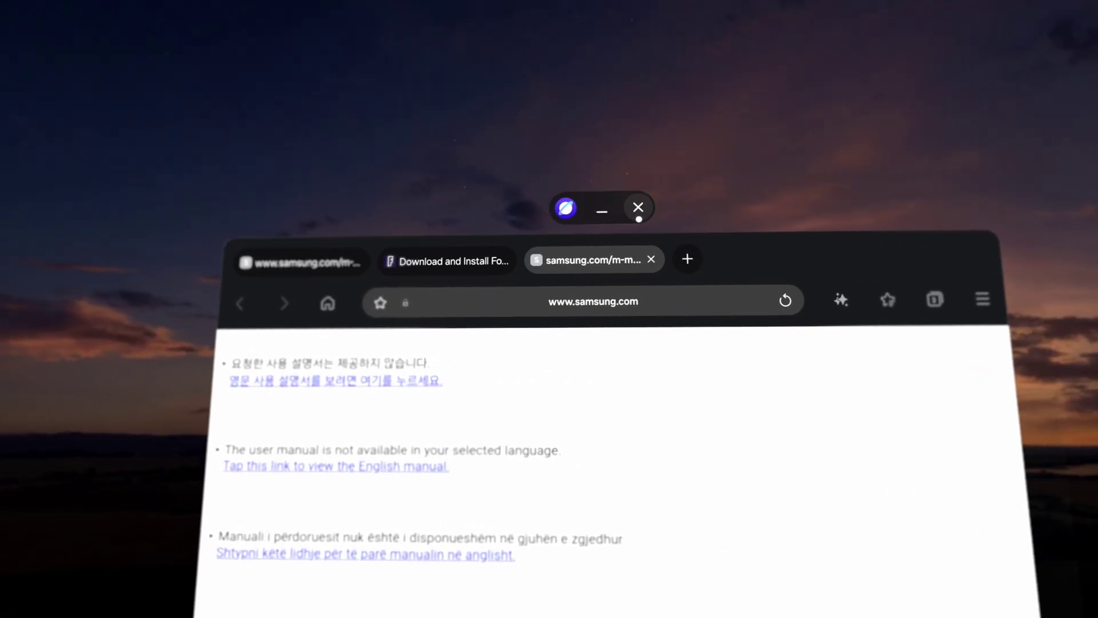
- Close the browser's user manual page and the Settings window
left_click(638, 210)
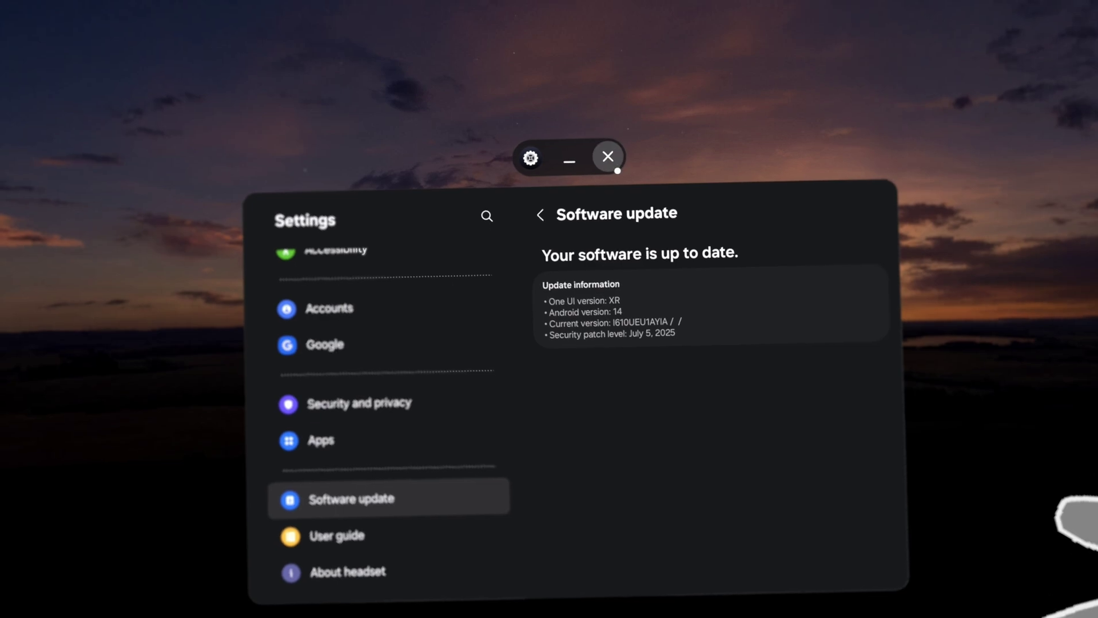
left_click(606, 154)
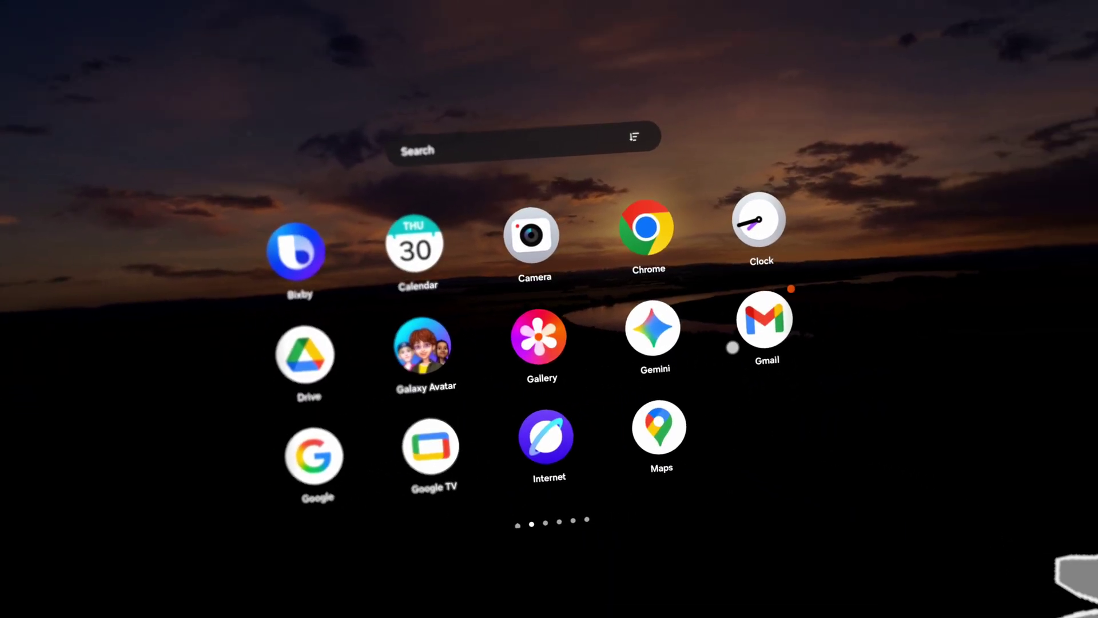
- In Tips, browse Basic controls, Apps and productivity, and Settings and personalization, then return home
left_click_drag(726, 343, 510, 355)
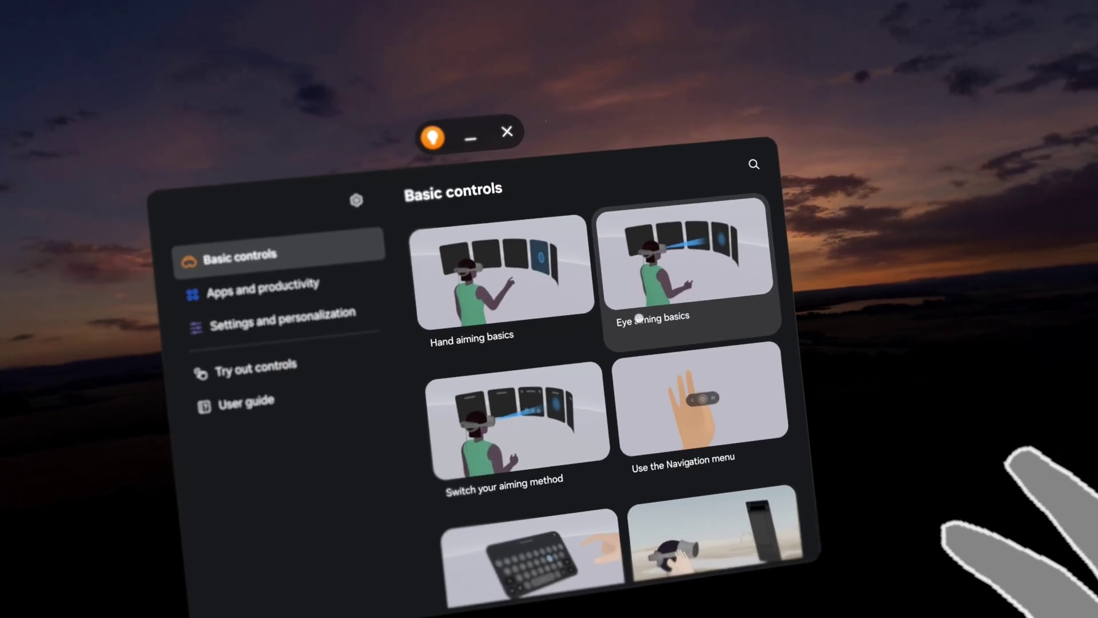
scroll(595, 376, "down", 5)
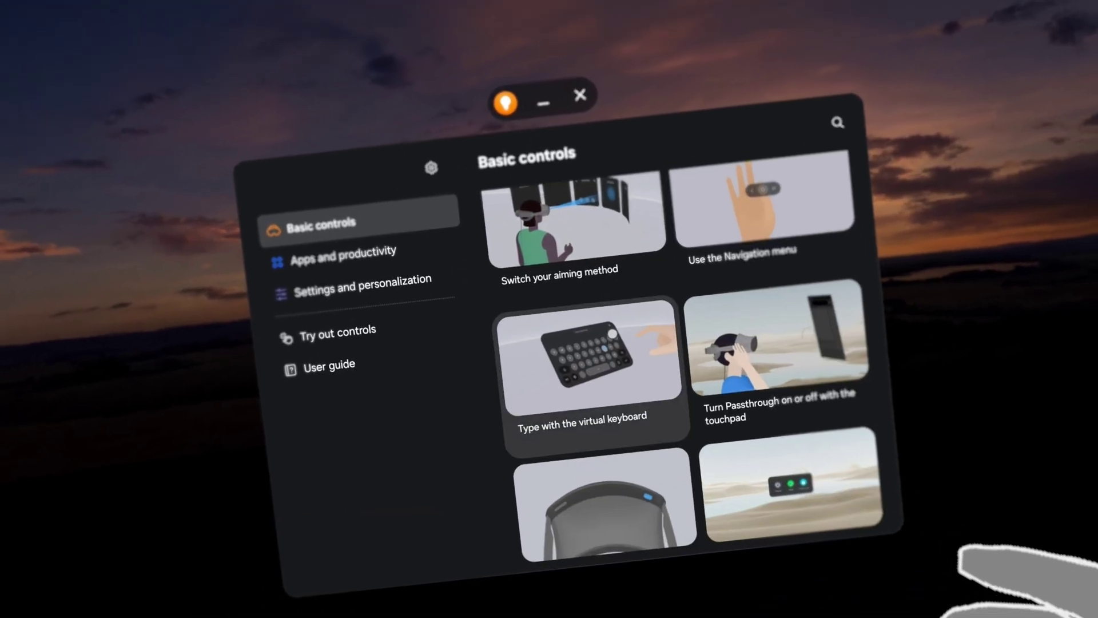
scroll(511, 398, "down", 3)
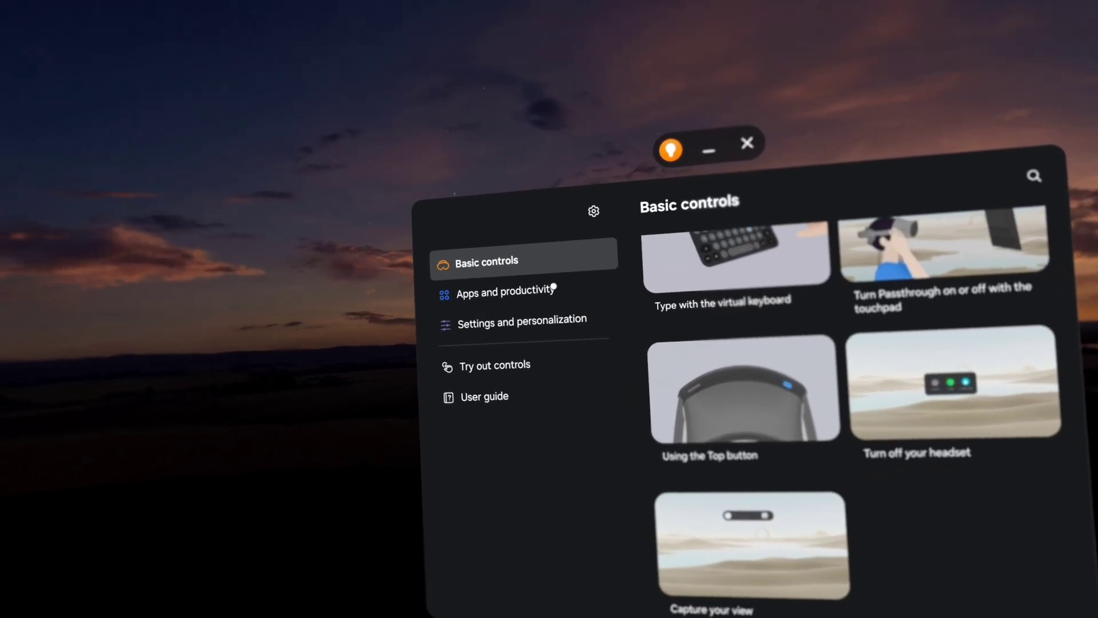
left_click(615, 289)
scroll(601, 286, "down", 3)
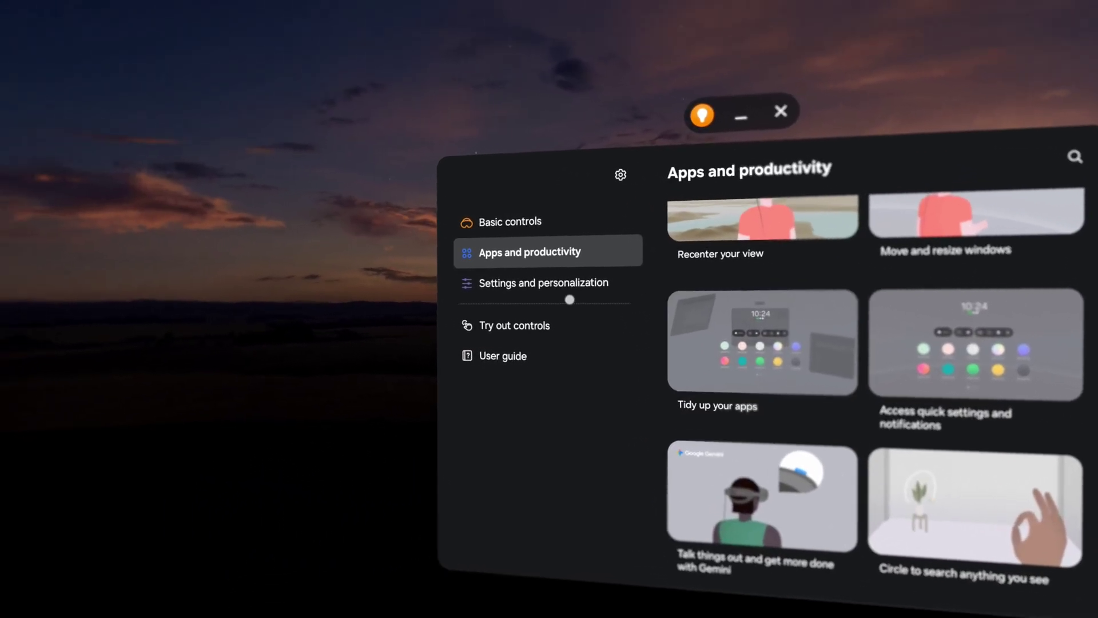
left_click(543, 288)
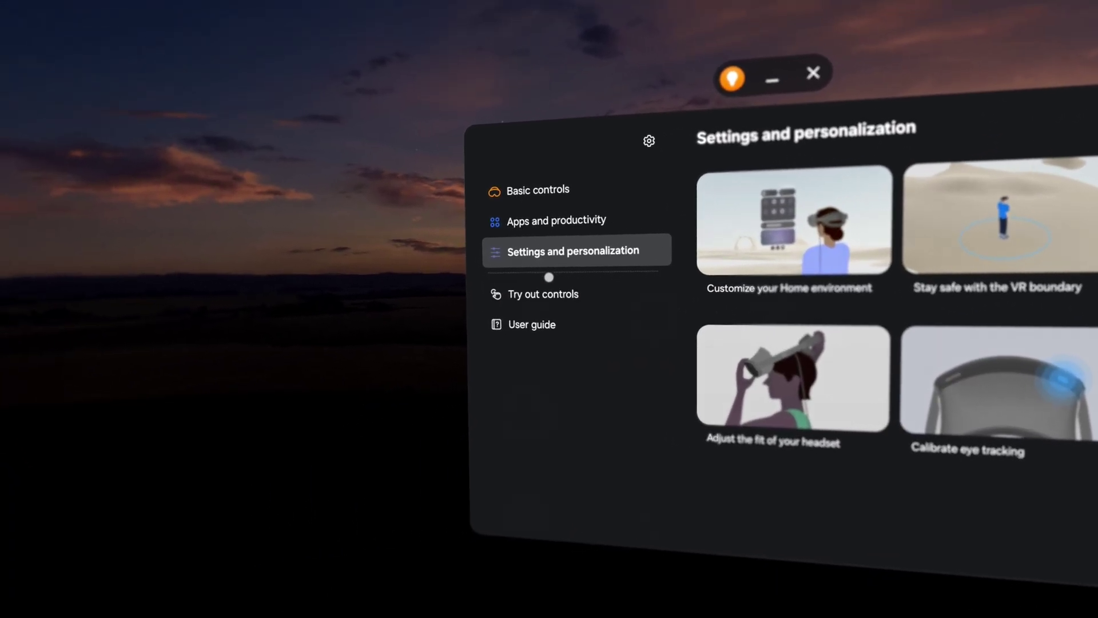
key("super")
left_click_drag(572, 372, 730, 385)
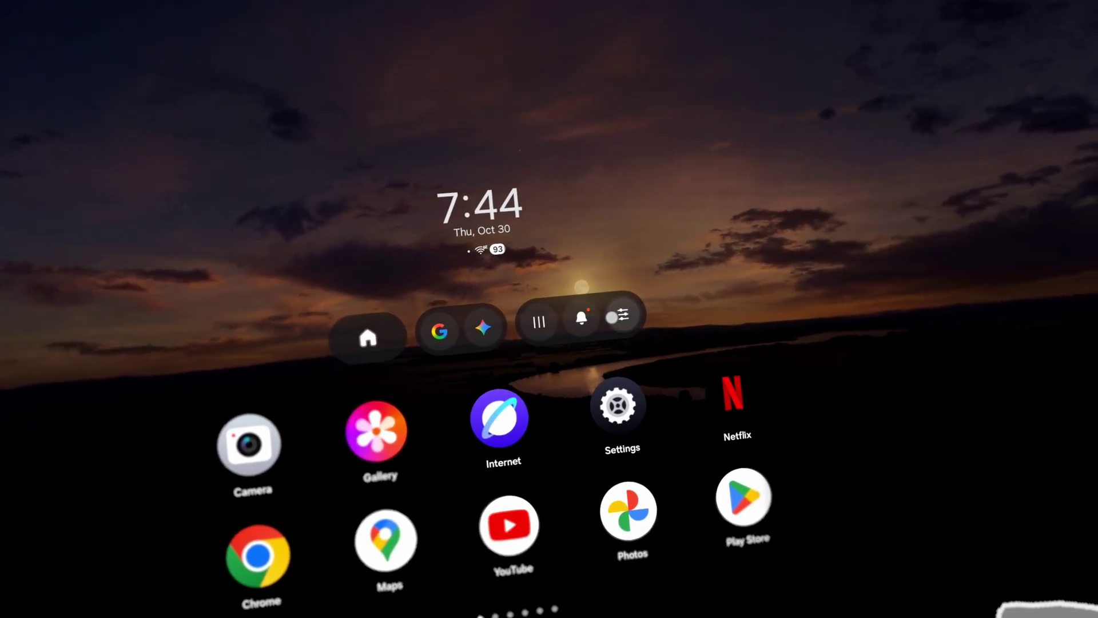
left_click(673, 352)
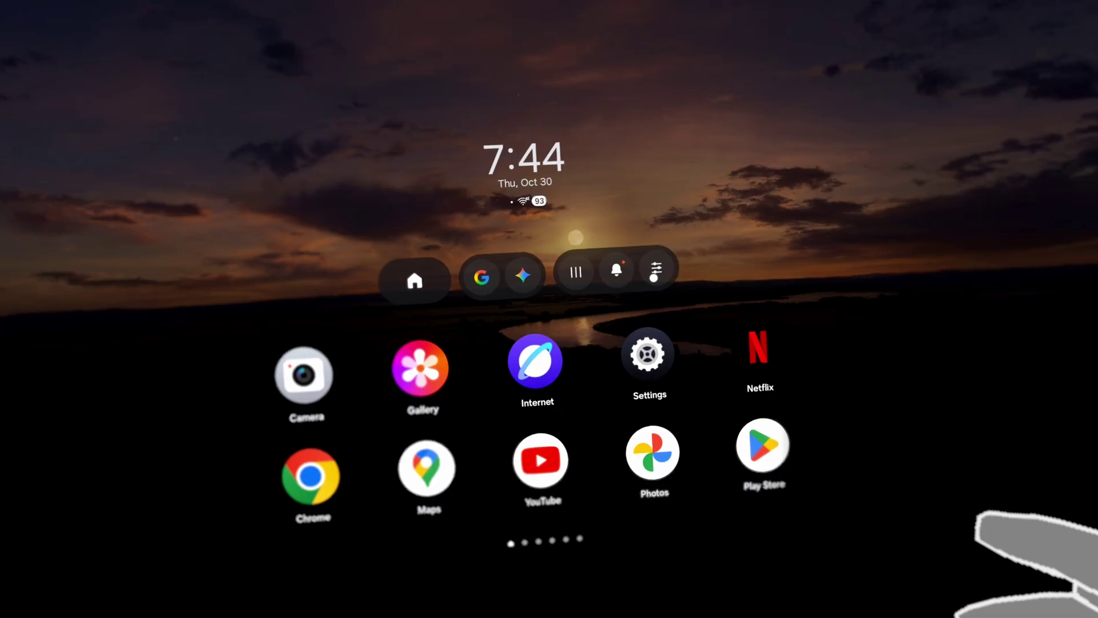
left_click(653, 278)
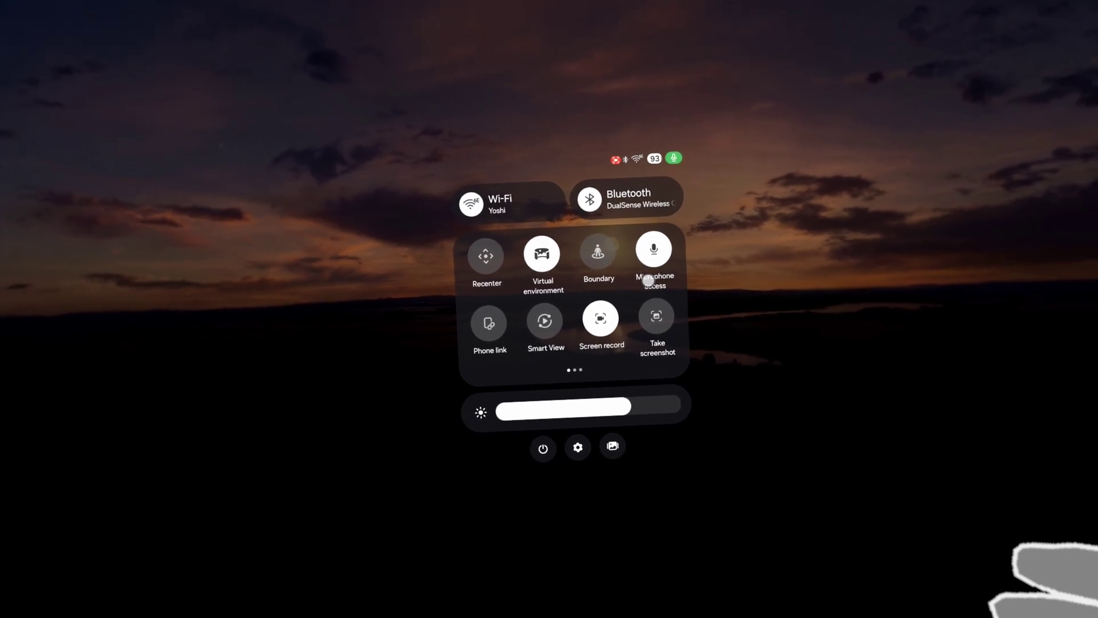
left_click_drag(632, 294, 498, 326)
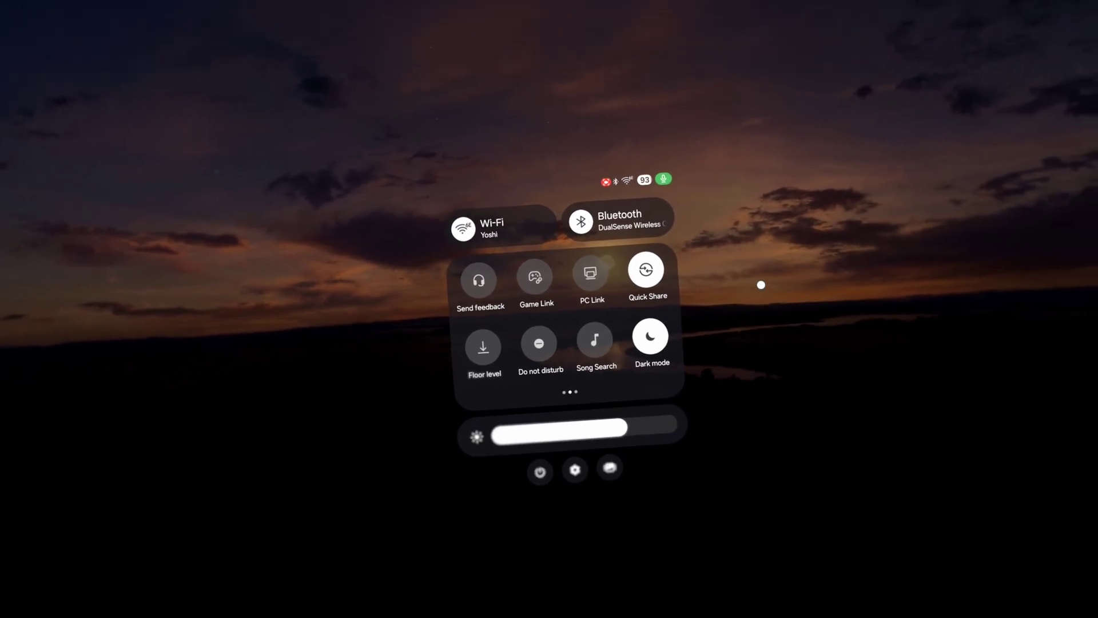
left_click(760, 285)
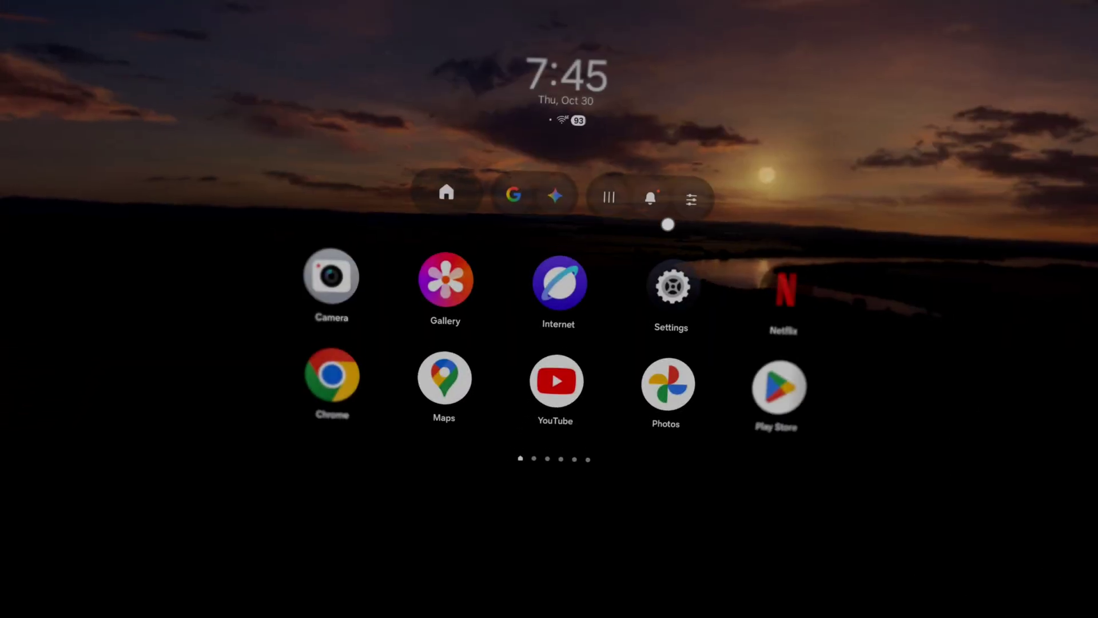